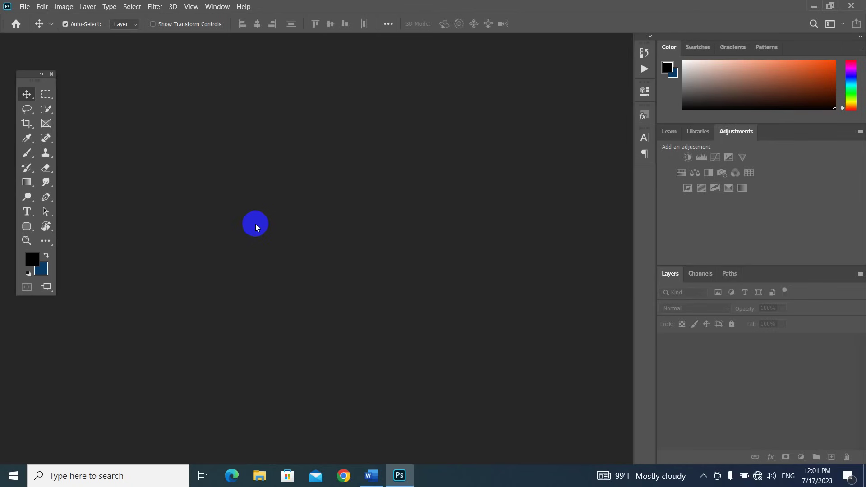
Step: Open the image "photo 1" from the design folder
{"action": "left_click", "coordinate": [25, 7]}
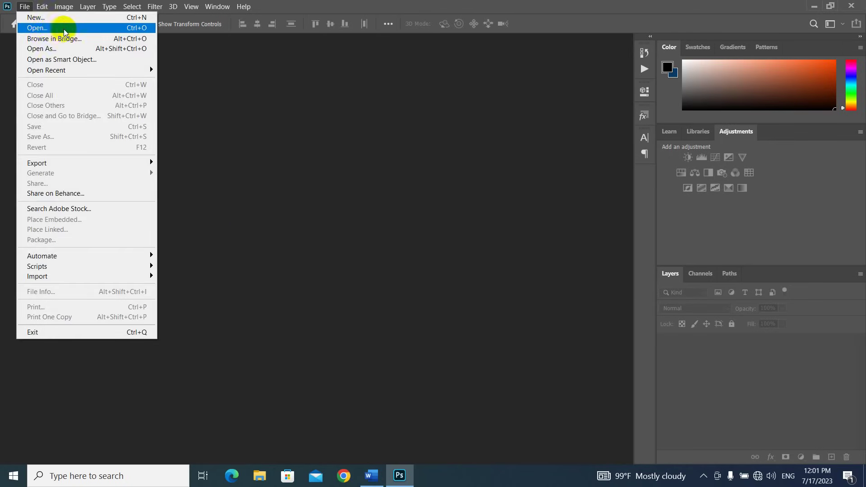
{"action": "left_click", "coordinate": [78, 30]}
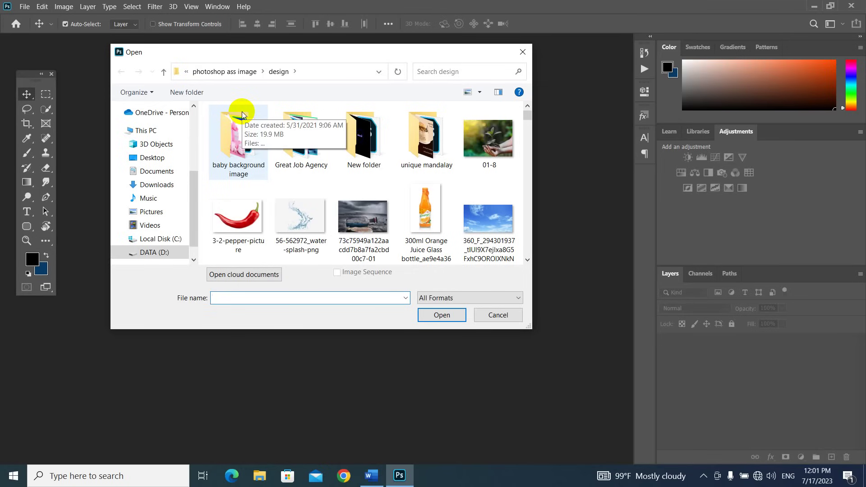
{"action": "left_click_drag", "start_coordinate": [292, 53], "coordinate": [302, 65]}
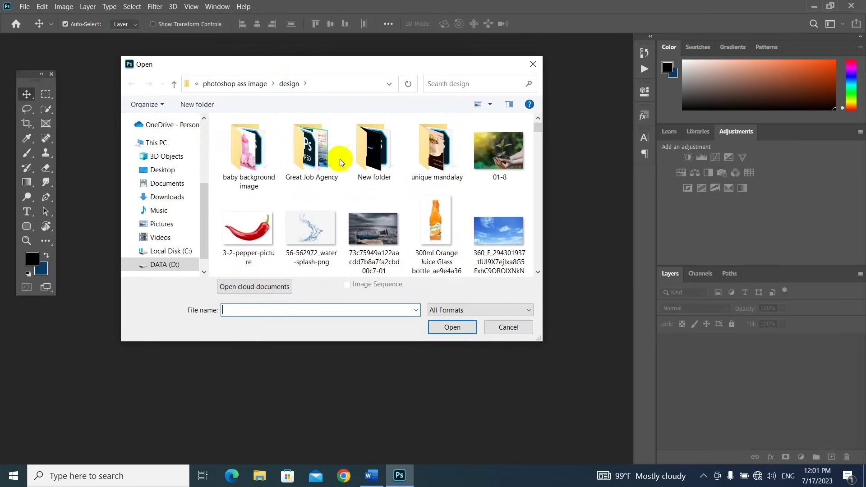
{"action": "scroll", "coordinate": [346, 182], "scroll_direction": "down", "scroll_amount": 5}
{"action": "scroll", "coordinate": [353, 199], "scroll_direction": "down", "scroll_amount": 15}
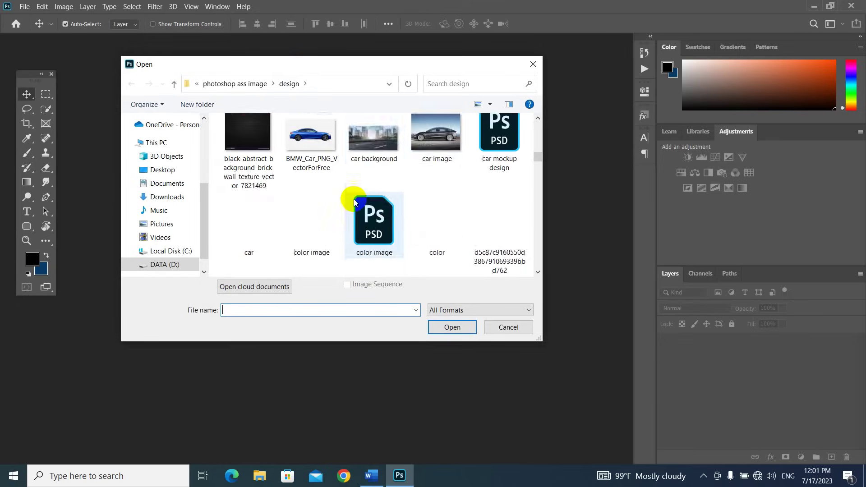
{"action": "scroll", "coordinate": [353, 199], "scroll_direction": "down", "scroll_amount": 15}
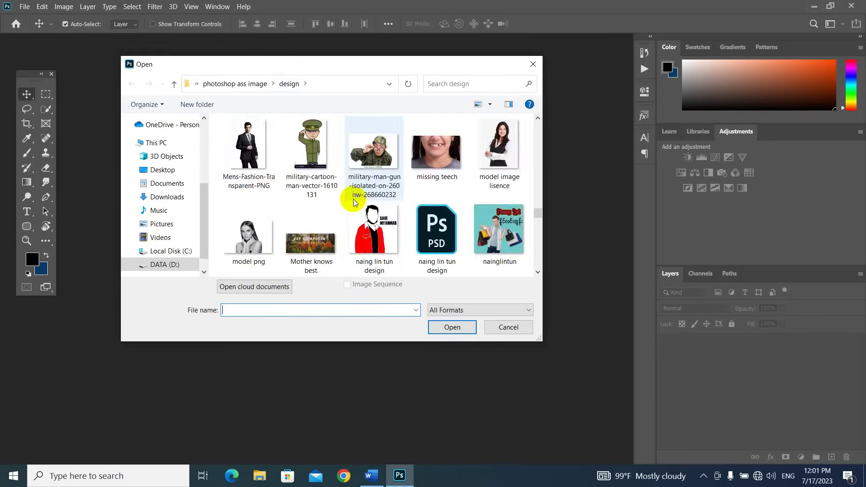
{"action": "scroll", "coordinate": [350, 201], "scroll_direction": "up", "scroll_amount": 1}
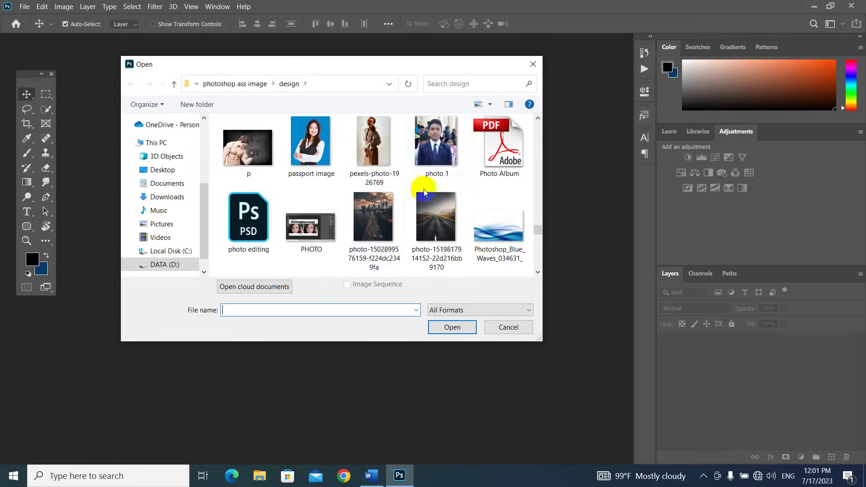
{"action": "left_click", "coordinate": [435, 143]}
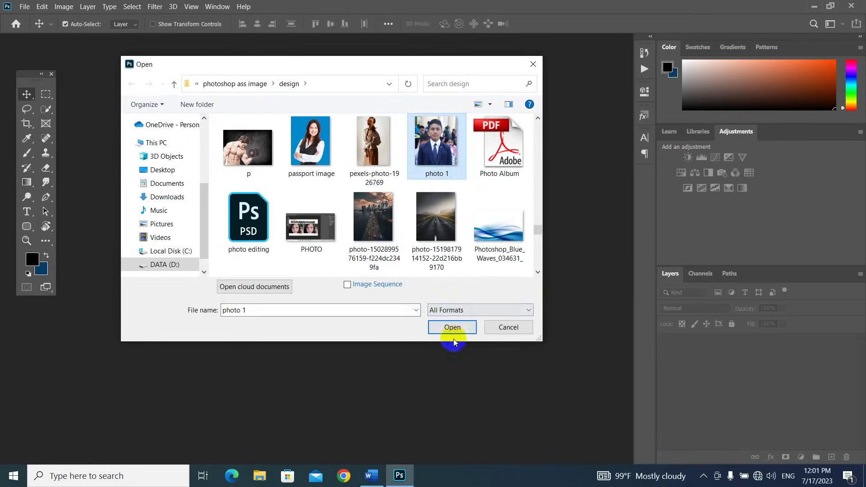
{"action": "left_click", "coordinate": [452, 327]}
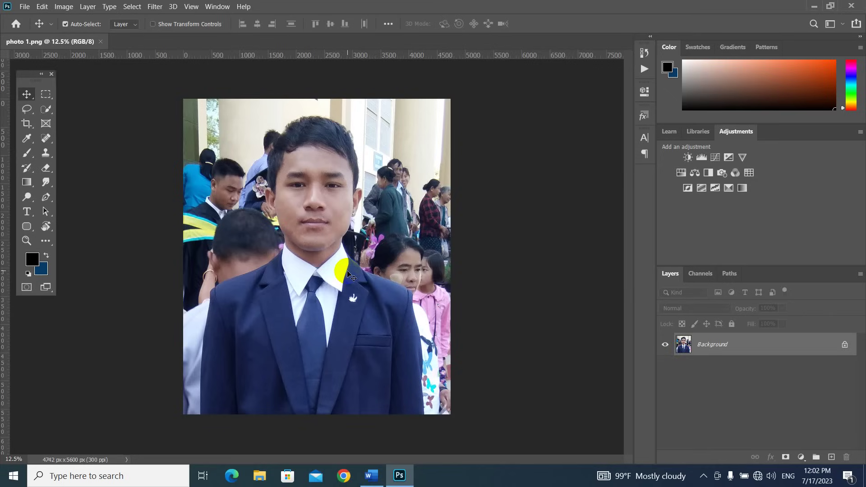
Step: Switch to the Word text book and examine the ID photo size chart and its background color codes
{"action": "left_click", "coordinate": [371, 476]}
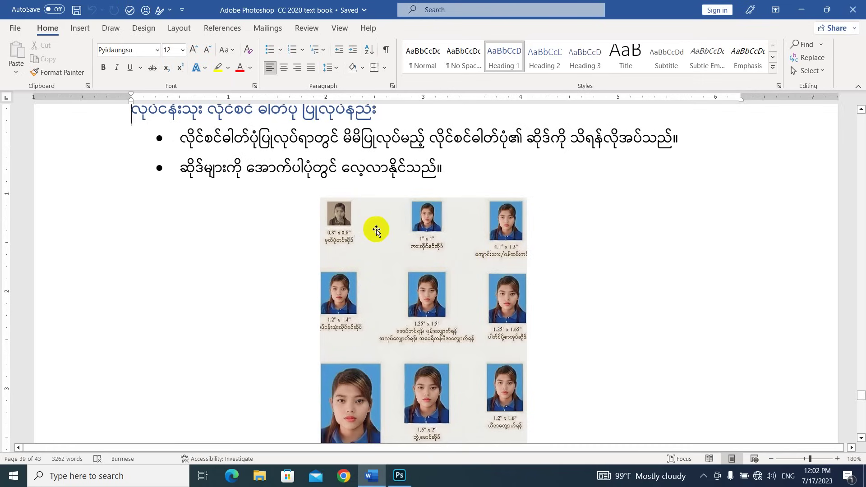
{"action": "scroll", "coordinate": [377, 231], "scroll_direction": "up", "scroll_amount": 6, "text": "ctrl"}
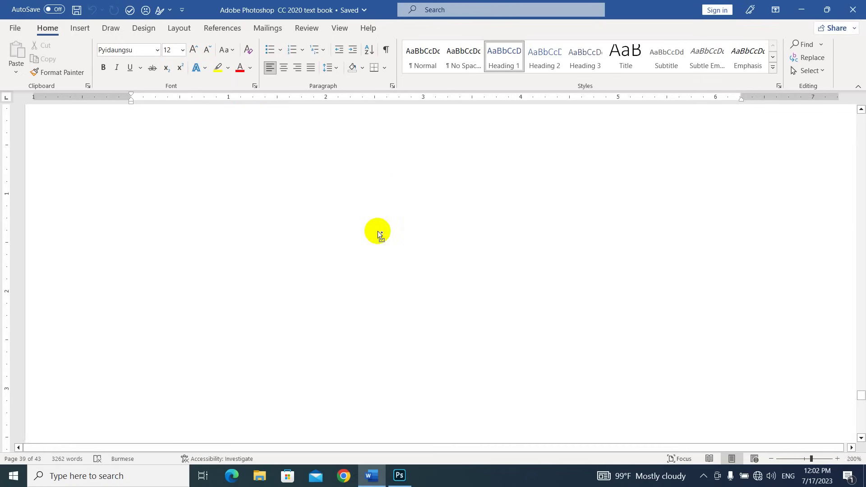
{"action": "scroll", "coordinate": [377, 231], "scroll_direction": "up", "scroll_amount": 1, "text": "ctrl"}
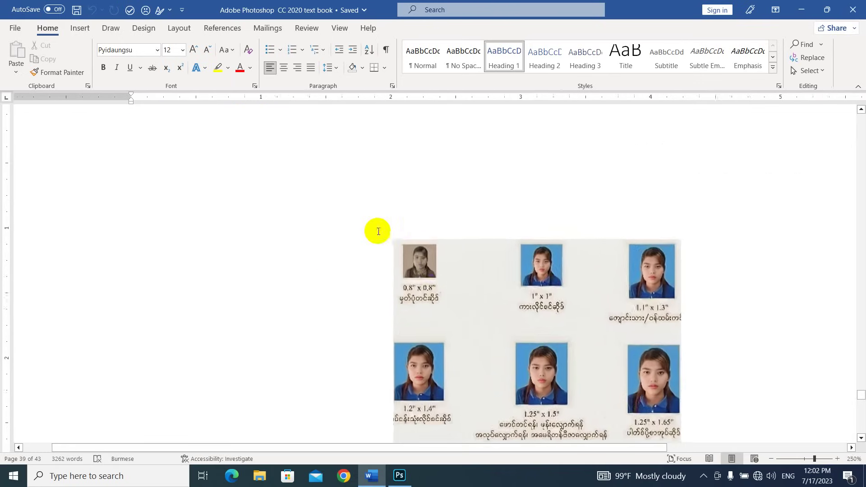
{"action": "scroll", "coordinate": [451, 257], "scroll_direction": "down", "scroll_amount": 3}
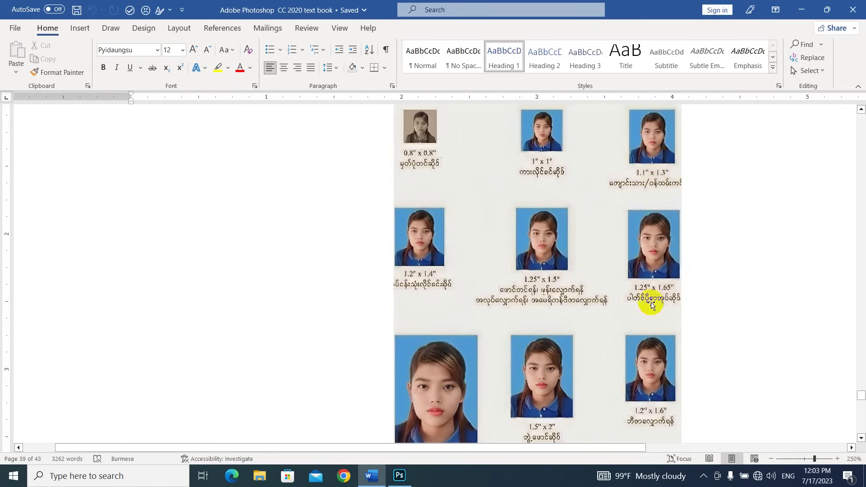
{"action": "scroll", "coordinate": [489, 285], "scroll_direction": "down", "scroll_amount": 3}
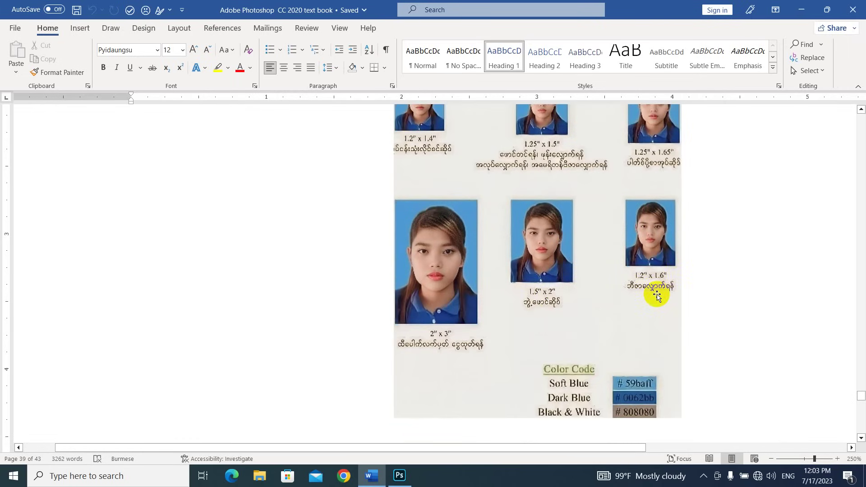
{"action": "scroll", "coordinate": [607, 275], "scroll_direction": "up", "scroll_amount": 5}
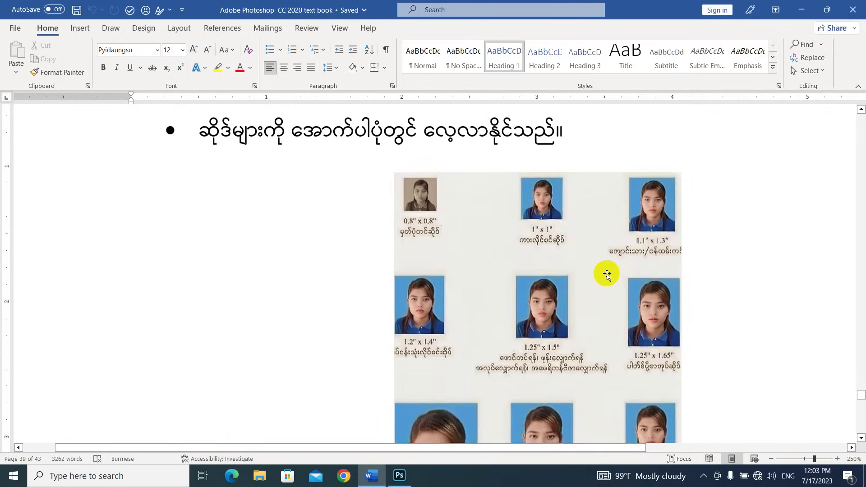
{"action": "scroll", "coordinate": [606, 275], "scroll_direction": "down", "scroll_amount": 2}
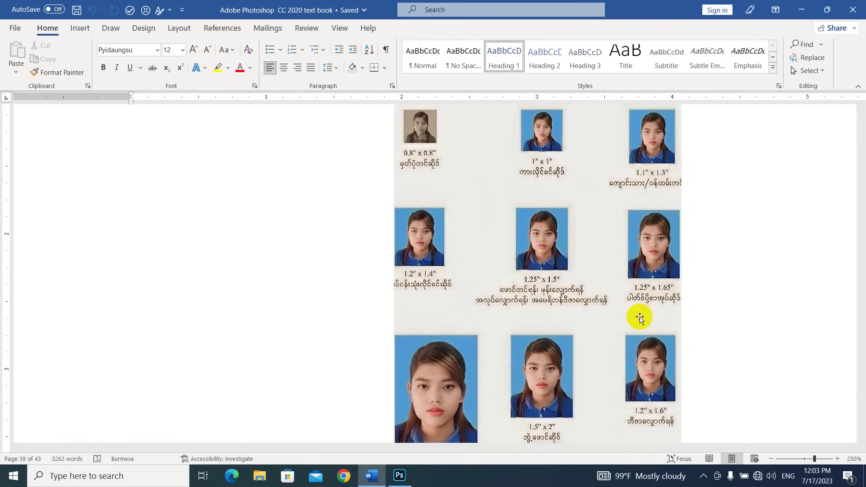
Step: Switch back to Photoshop and start a Pen tool path at the photo's bottom edge, along the outer edge of the jacket's left-hand sleeve
{"action": "left_click", "coordinate": [399, 476]}
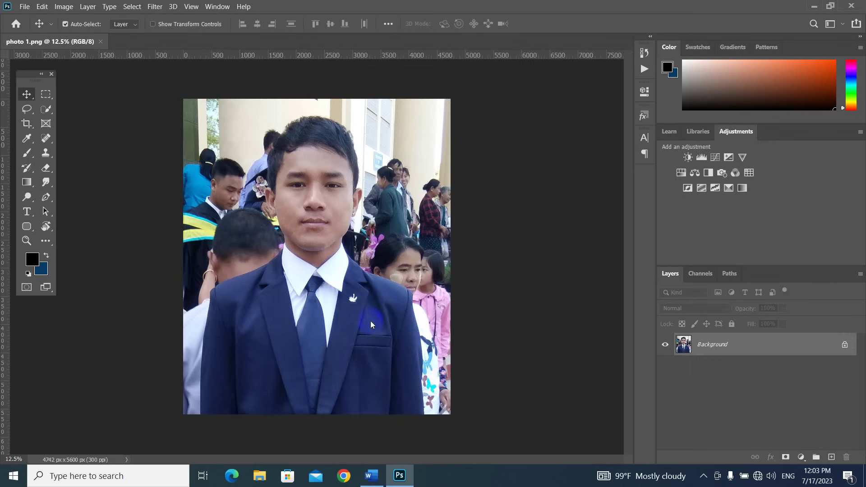
{"action": "left_click", "coordinate": [333, 251]}
{"action": "left_click", "coordinate": [274, 249]}
{"action": "key", "text": "p"}
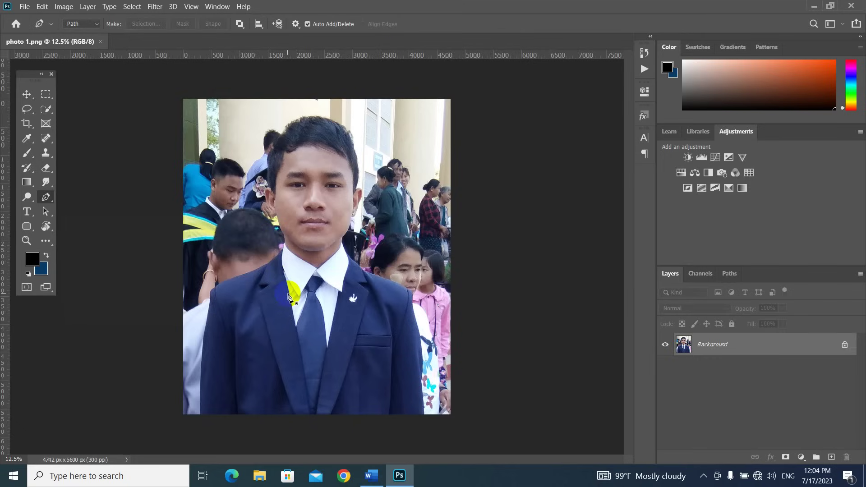
{"action": "left_click", "coordinate": [234, 349]}
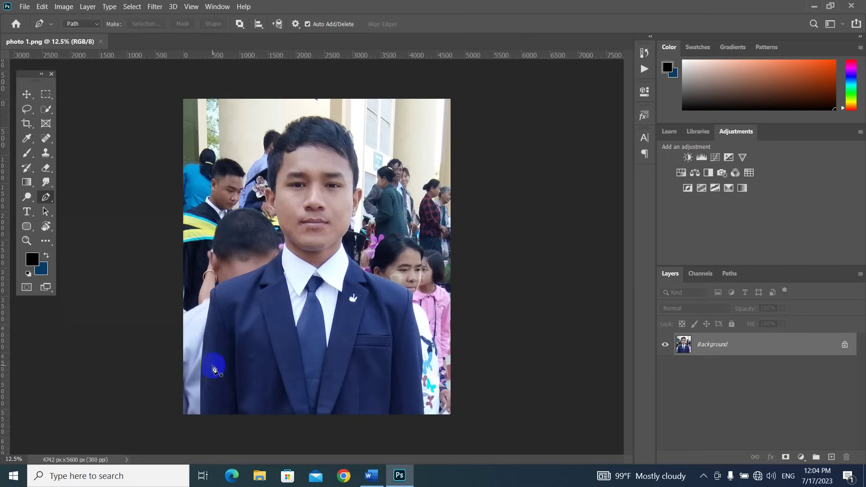
{"action": "scroll", "coordinate": [195, 412], "scroll_direction": "up", "scroll_amount": 1}
{"action": "scroll", "coordinate": [195, 414], "scroll_direction": "up", "scroll_amount": 3}
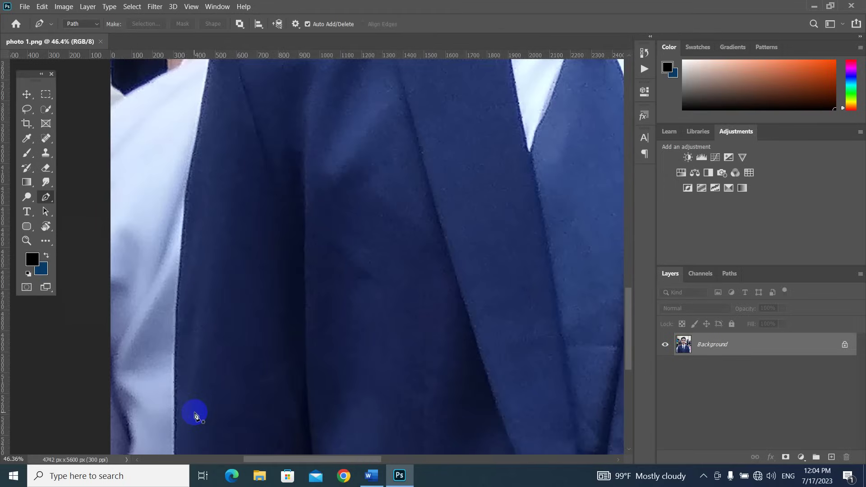
{"action": "scroll", "coordinate": [195, 414], "scroll_direction": "up", "scroll_amount": 1}
{"action": "left_click_drag", "start_coordinate": [195, 412], "coordinate": [265, 245]}
{"action": "left_click_drag", "start_coordinate": [229, 351], "coordinate": [183, 348]}
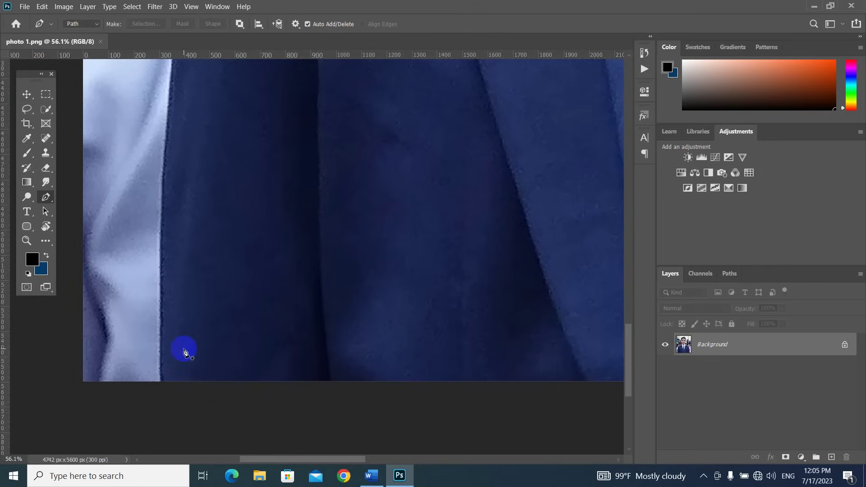
{"action": "left_click", "coordinate": [162, 380]}
{"action": "left_click_drag", "start_coordinate": [161, 234], "coordinate": [162, 224]}
{"action": "key", "text": "space"}
{"action": "left_click_drag", "start_coordinate": [178, 190], "coordinate": [167, 287]}
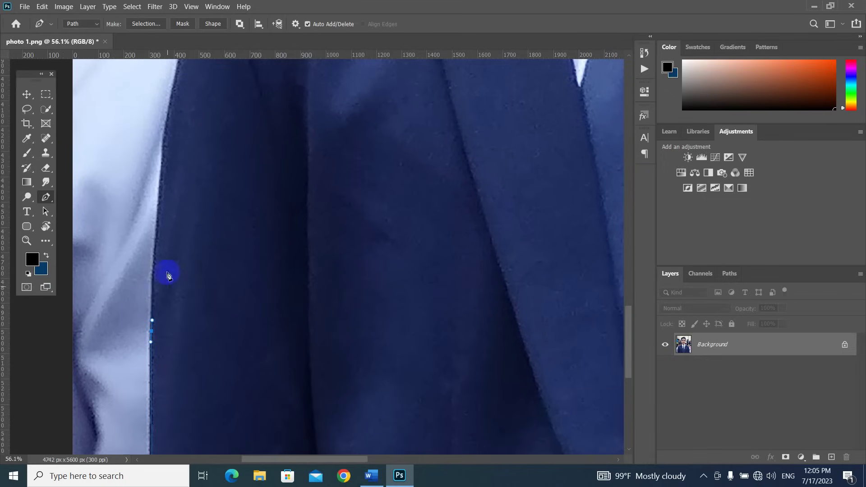
Step: Continue the path up the outer edge of the left-hand sleeve to the corner of the shoulder
{"action": "left_click", "coordinate": [158, 210]}
{"action": "left_click_drag", "start_coordinate": [159, 195], "coordinate": [166, 228]}
{"action": "key", "text": "space"}
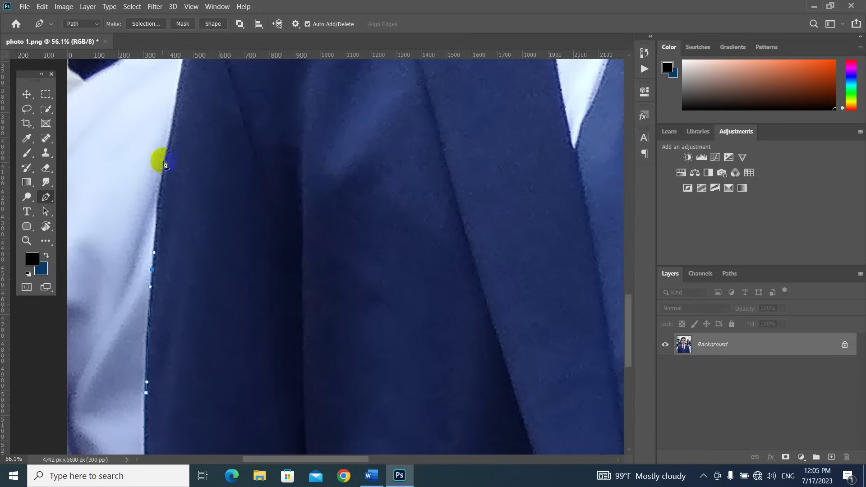
{"action": "left_click_drag", "start_coordinate": [169, 147], "coordinate": [145, 235]}
{"action": "key", "text": "space"}
{"action": "left_click_drag", "start_coordinate": [142, 172], "coordinate": [164, 203]}
{"action": "key", "text": "space"}
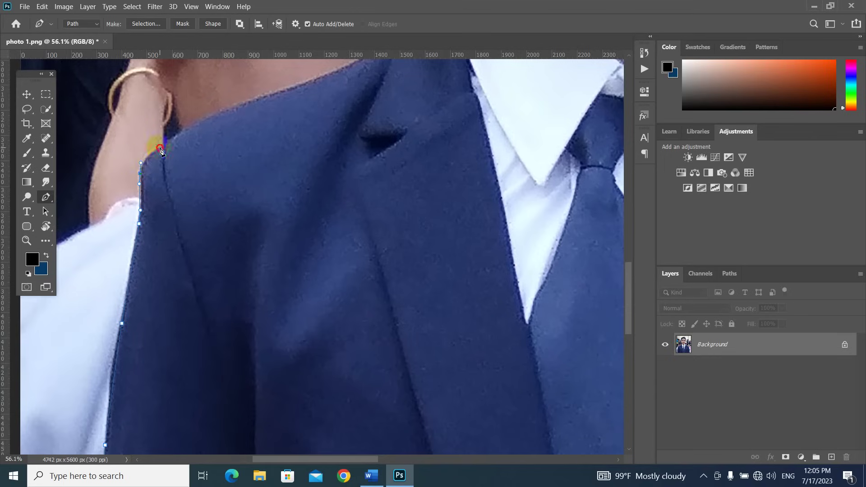
Step: Extend the path over the top of the left-hand shoulder toward the jacket's collar
{"action": "left_click", "coordinate": [167, 147]}
{"action": "left_click_drag", "start_coordinate": [284, 116], "coordinate": [220, 188]}
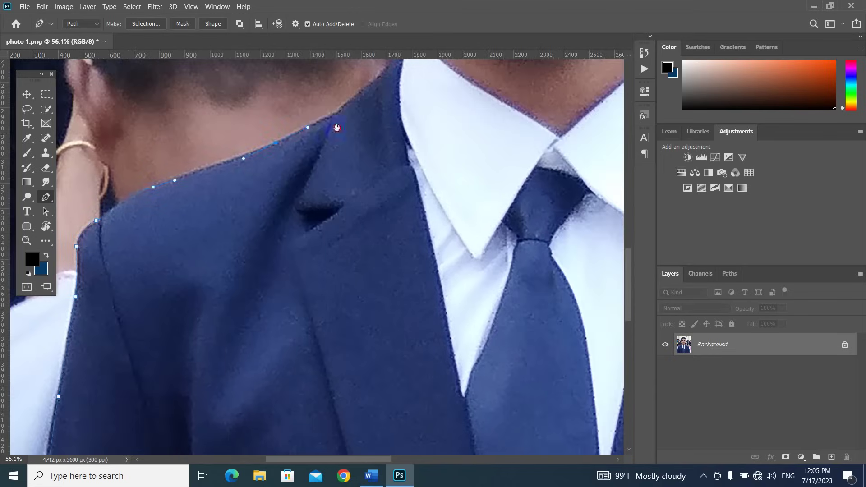
{"action": "left_click_drag", "start_coordinate": [336, 128], "coordinate": [267, 218]}
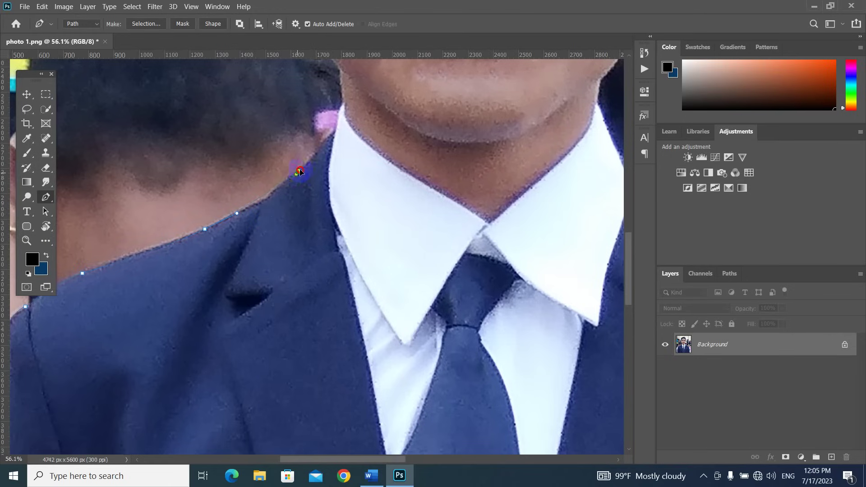
Step: Trace the path past the shirt collar and neck, then along the jaw to the left-hand earlobe
{"action": "left_click_drag", "start_coordinate": [344, 131], "coordinate": [313, 286]}
{"action": "left_click", "coordinate": [300, 135]}
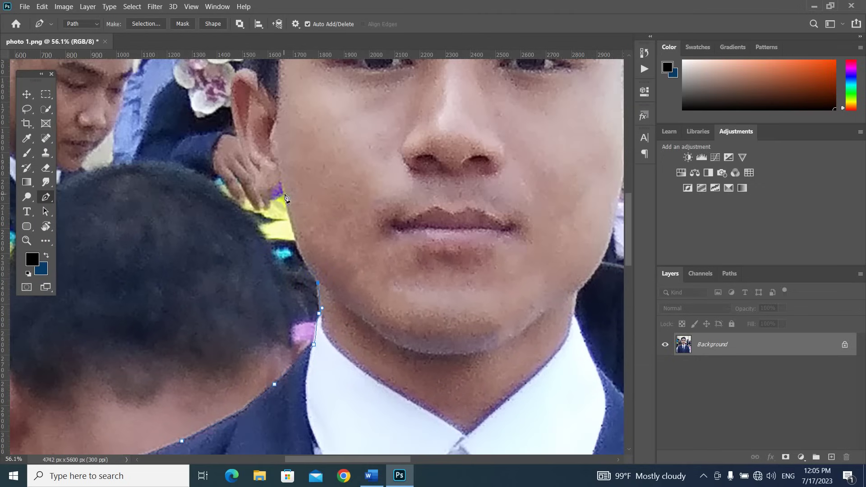
{"action": "left_click_drag", "start_coordinate": [286, 181], "coordinate": [282, 145]}
{"action": "scroll", "coordinate": [278, 203], "scroll_direction": "up", "scroll_amount": 3}
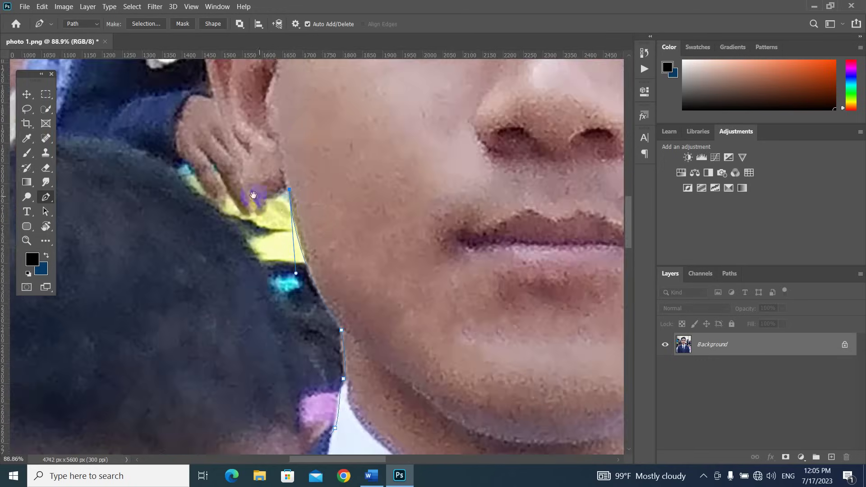
Step: Trace the path around the outer edge of the left-hand ear, from the lobe to its top
{"action": "left_click_drag", "start_coordinate": [253, 194], "coordinate": [296, 236]}
{"action": "left_click", "coordinate": [294, 235]}
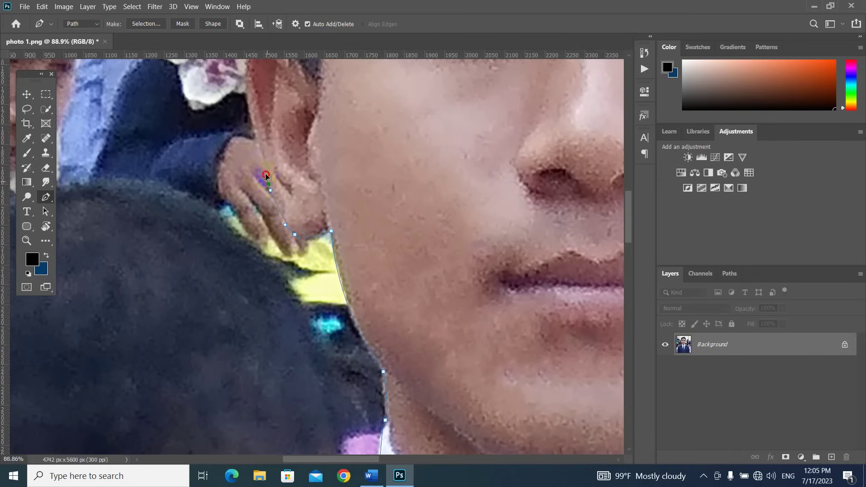
{"action": "scroll", "coordinate": [255, 239], "scroll_direction": "up", "scroll_amount": 3}
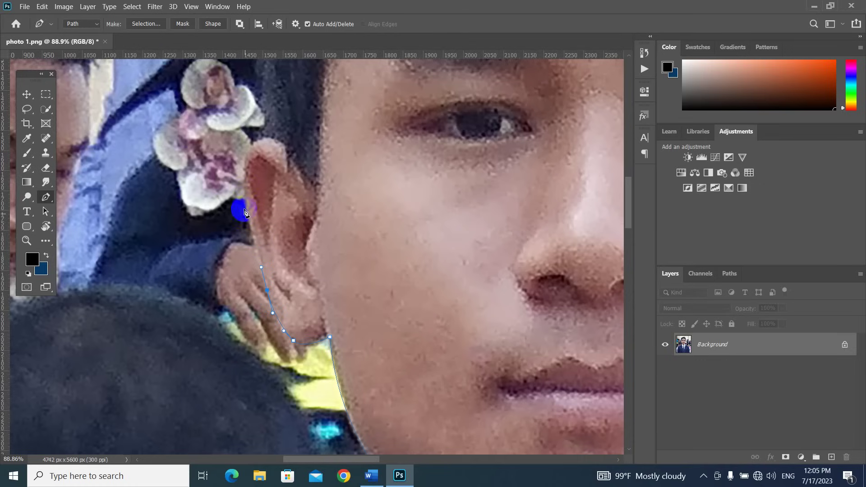
{"action": "left_click_drag", "start_coordinate": [245, 199], "coordinate": [290, 237]}
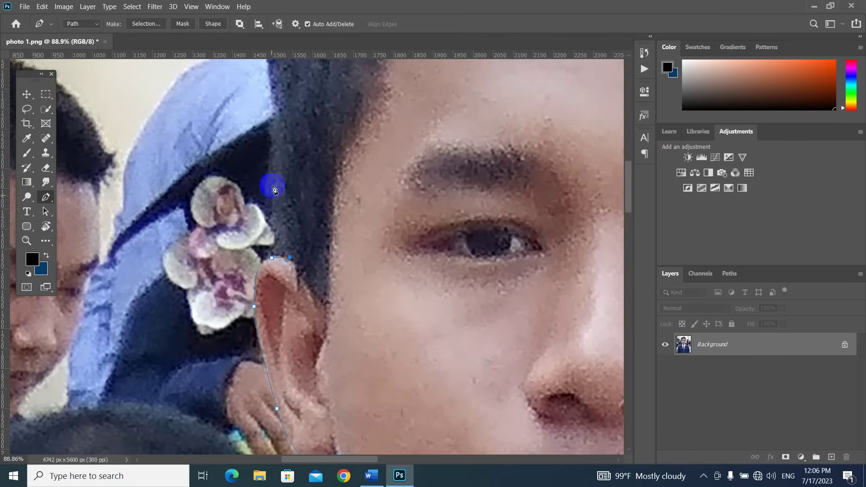
Step: Trace the path from the top of the left-hand ear up the side hair and past the temple
{"action": "left_click_drag", "start_coordinate": [271, 172], "coordinate": [233, 223]}
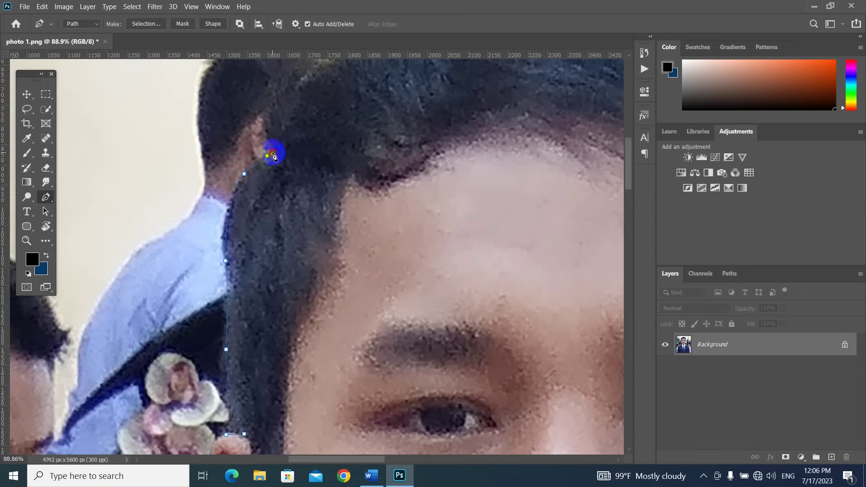
{"action": "left_click_drag", "start_coordinate": [266, 133], "coordinate": [209, 242]}
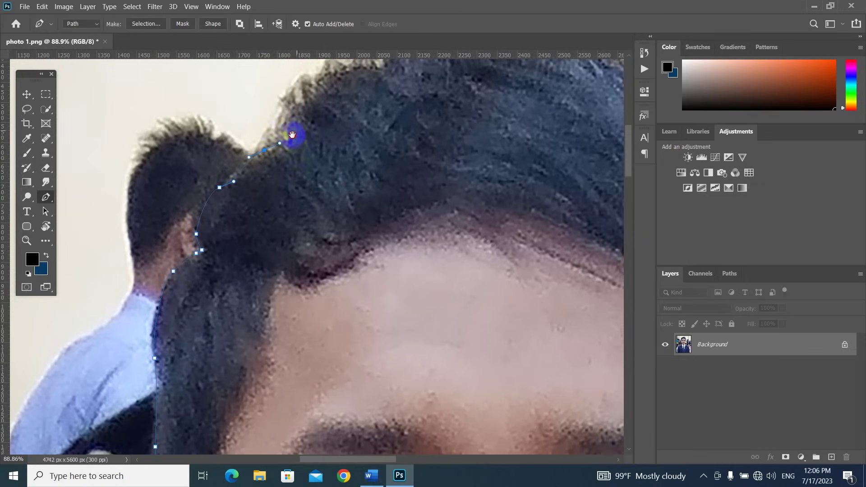
{"action": "left_click_drag", "start_coordinate": [293, 135], "coordinate": [252, 199]}
{"action": "left_click_drag", "start_coordinate": [195, 233], "coordinate": [249, 176]}
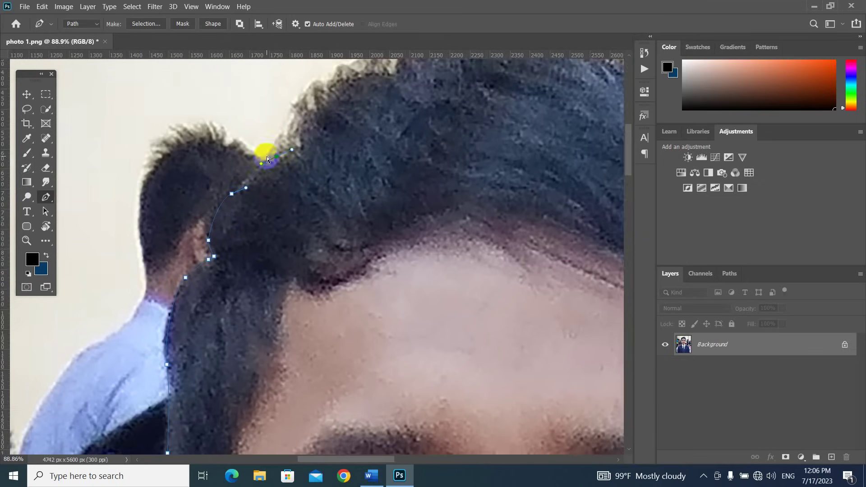
Step: Extend the path up the left-hand contour of the hair to the crown of the head
{"action": "left_click_drag", "start_coordinate": [276, 146], "coordinate": [282, 129]}
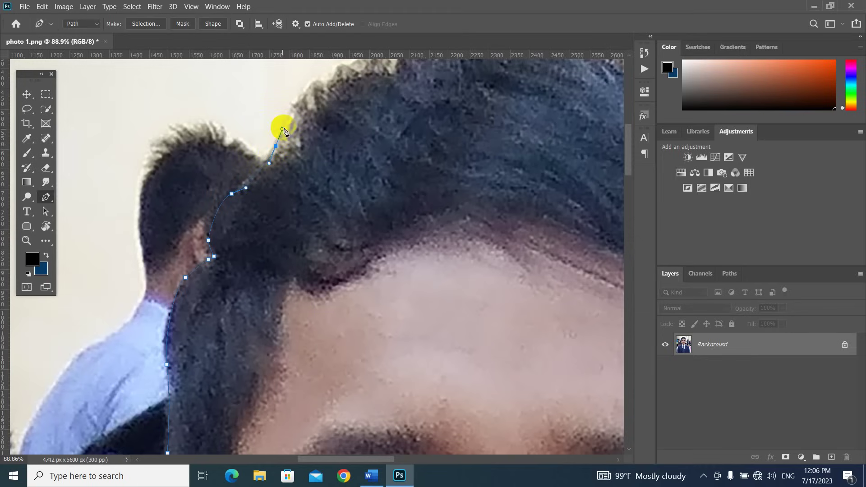
{"action": "left_click_drag", "start_coordinate": [303, 98], "coordinate": [311, 86]}
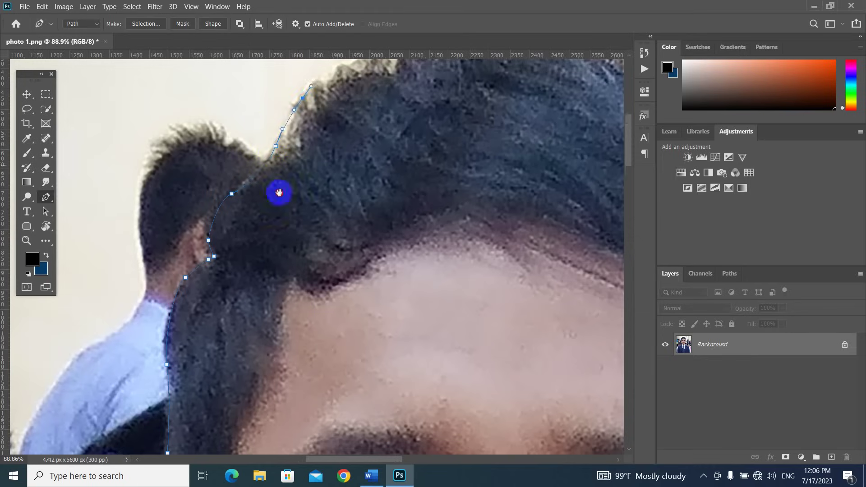
{"action": "left_click_drag", "start_coordinate": [335, 116], "coordinate": [267, 209]}
{"action": "mouse_move", "coordinate": [263, 173]}
{"action": "left_mouse_down"}
{"action": "mouse_move", "coordinate": [359, 126]}
{"action": "mouse_move", "coordinate": [448, 123]}
{"action": "left_mouse_up"}
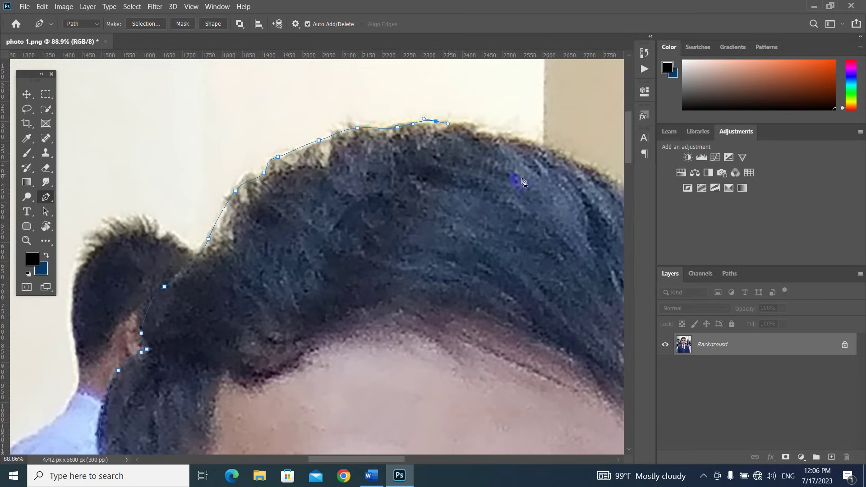
Step: Continue the path from the crown over the top of the hair and around its upper right-hand curve
{"action": "left_click_drag", "start_coordinate": [522, 178], "coordinate": [426, 155]}
{"action": "left_click_drag", "start_coordinate": [379, 107], "coordinate": [431, 119]}
{"action": "left_click_drag", "start_coordinate": [547, 177], "coordinate": [472, 162]}
{"action": "left_click_drag", "start_coordinate": [510, 224], "coordinate": [468, 188]}
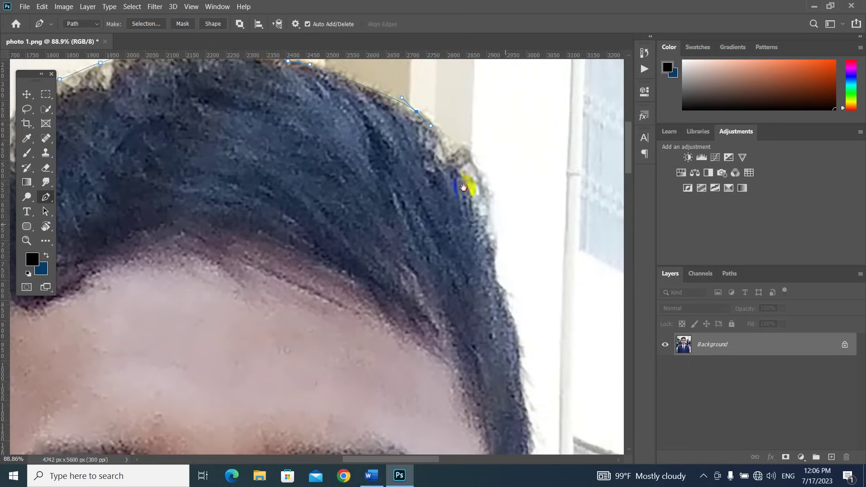
{"action": "left_click_drag", "start_coordinate": [465, 158], "coordinate": [478, 179]}
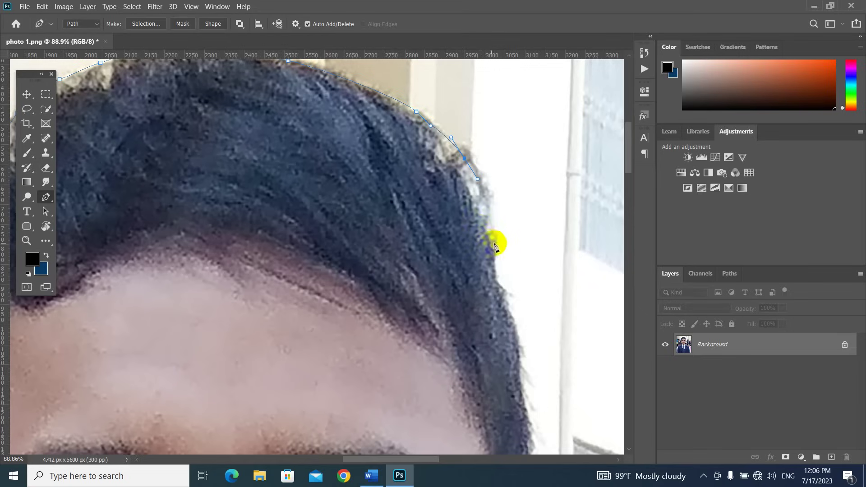
Step: Trace the path down the right-hand side of the hair to where it meets the ear
{"action": "left_click_drag", "start_coordinate": [494, 243], "coordinate": [505, 295]}
{"action": "left_click_drag", "start_coordinate": [502, 325], "coordinate": [491, 240]}
{"action": "left_click_drag", "start_coordinate": [498, 279], "coordinate": [489, 201]}
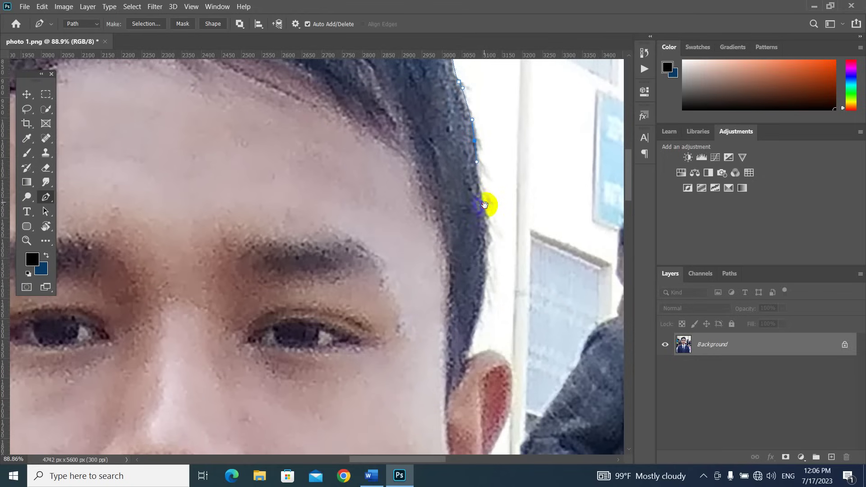
{"action": "left_click_drag", "start_coordinate": [486, 240], "coordinate": [484, 216]}
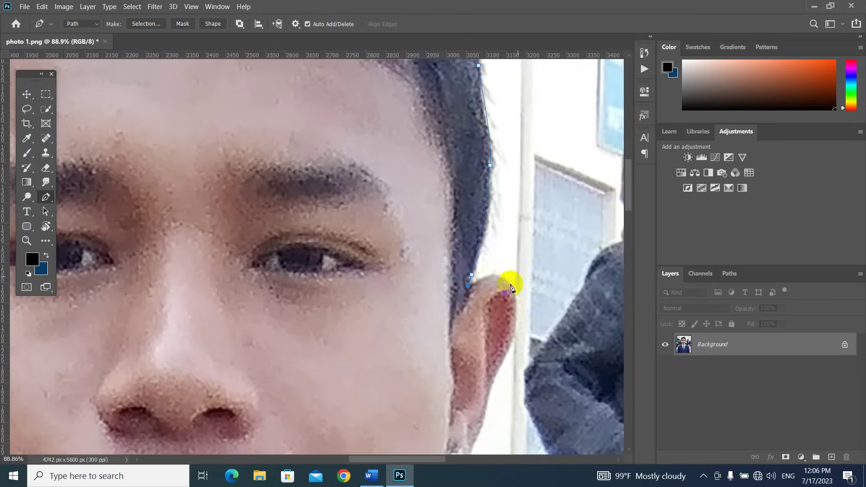
Step: Trace the path around the outer edge of the right-hand ear, from its top to the lobe
{"action": "left_click_drag", "start_coordinate": [493, 287], "coordinate": [449, 251]}
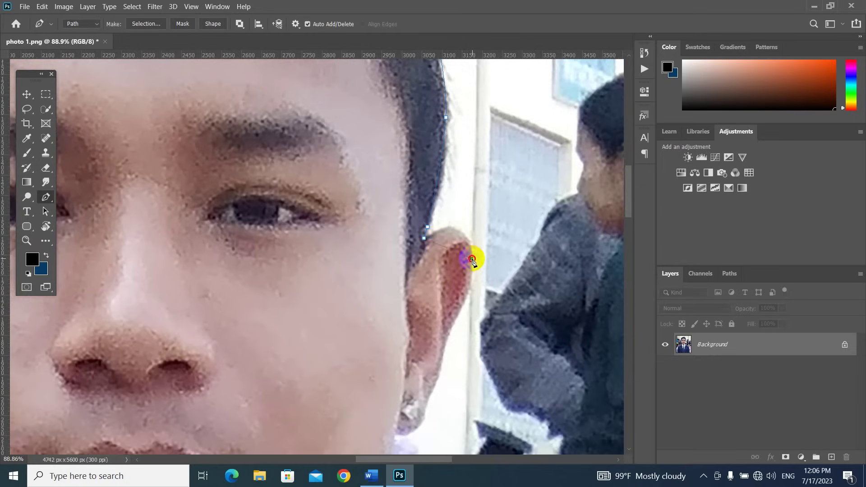
{"action": "left_click_drag", "start_coordinate": [472, 259], "coordinate": [450, 259]}
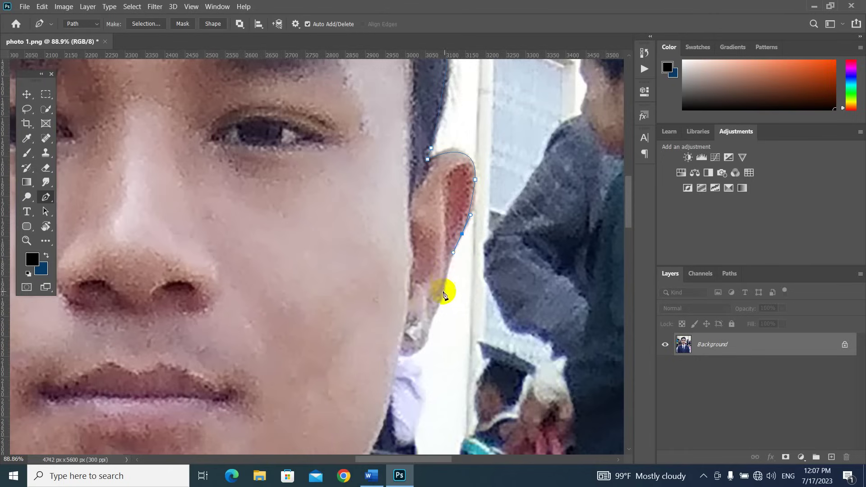
{"action": "left_click_drag", "start_coordinate": [441, 296], "coordinate": [459, 207]}
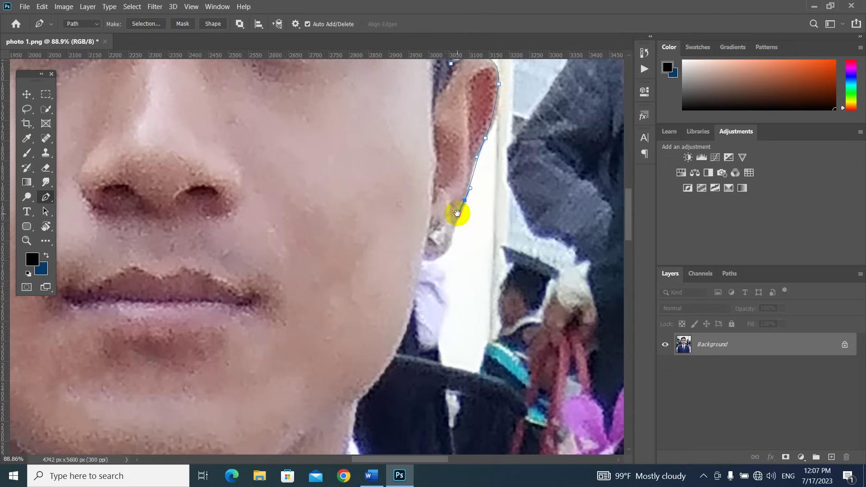
{"action": "left_click_drag", "start_coordinate": [452, 242], "coordinate": [409, 260]}
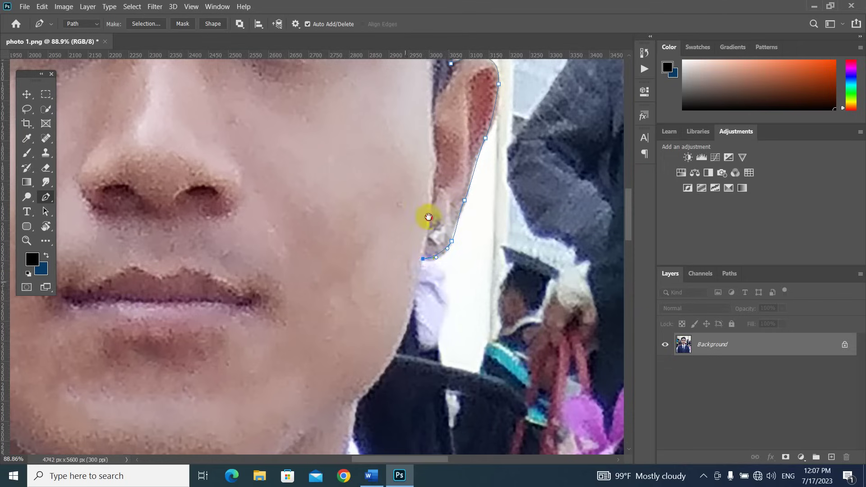
Step: Continue the path along the right-hand jaw and neck, then down the shirt collar onto the jacket's collar
{"action": "left_click_drag", "start_coordinate": [429, 219], "coordinate": [422, 178]}
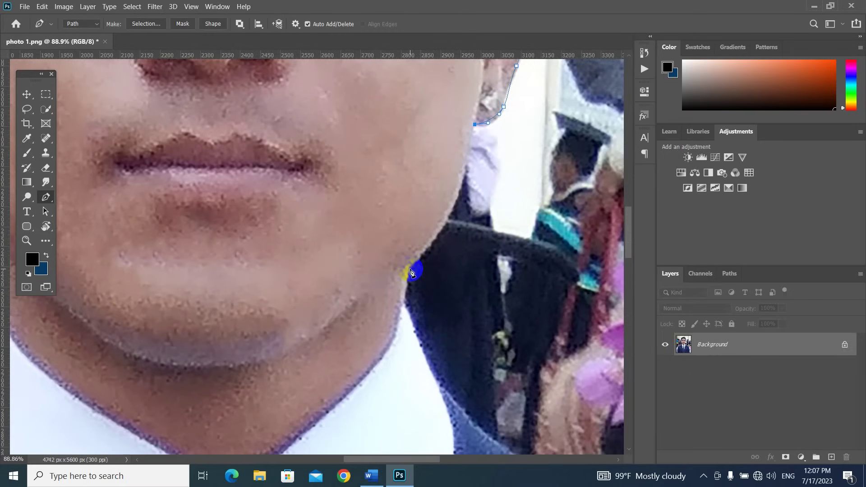
{"action": "left_click_drag", "start_coordinate": [411, 270], "coordinate": [357, 312]}
{"action": "left_click_drag", "start_coordinate": [411, 300], "coordinate": [423, 200]}
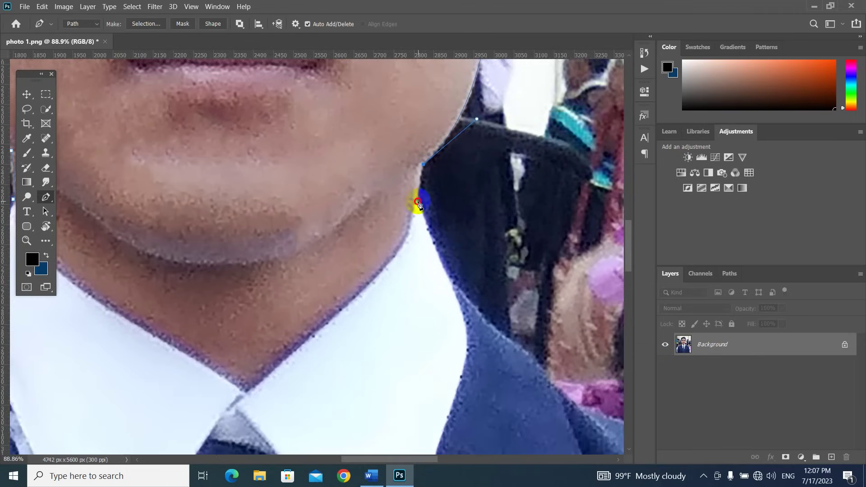
{"action": "left_click_drag", "start_coordinate": [433, 267], "coordinate": [423, 240]}
{"action": "left_click_drag", "start_coordinate": [452, 279], "coordinate": [465, 247]}
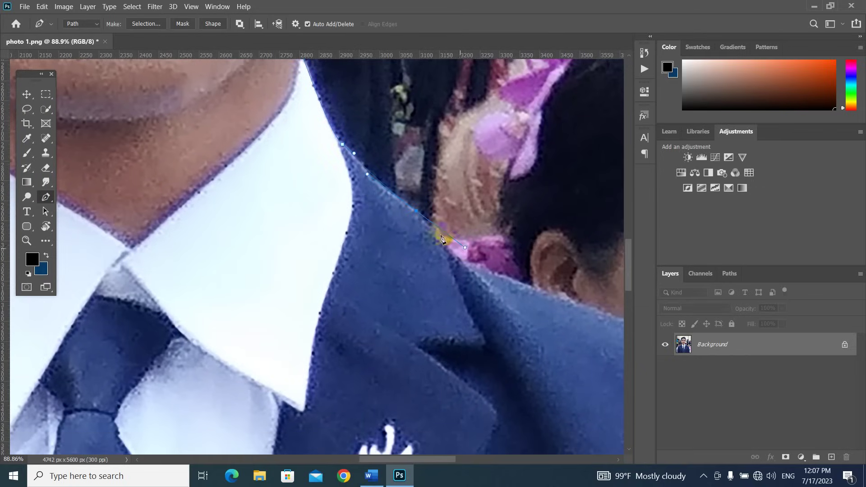
Step: Extend the path from the jacket's collar over the top of the right-hand shoulder to the sleeve seam
{"action": "left_click", "coordinate": [418, 213]}
{"action": "left_click_drag", "start_coordinate": [496, 293], "coordinate": [373, 220]}
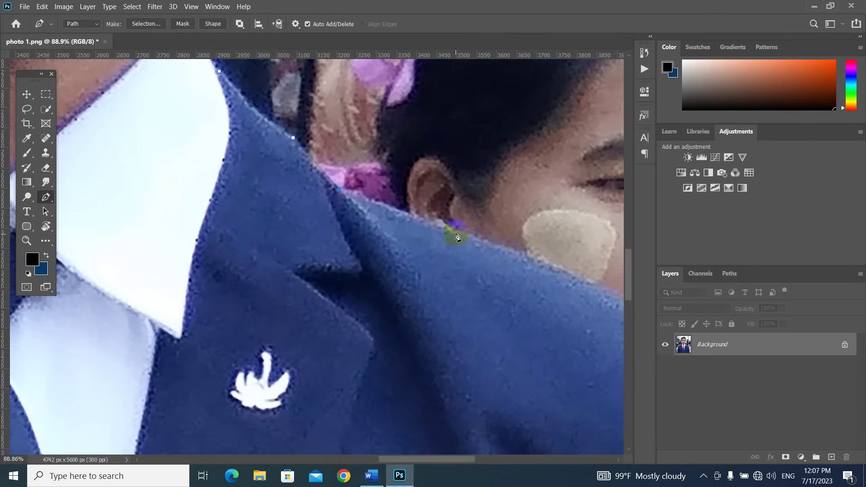
{"action": "left_click_drag", "start_coordinate": [445, 228], "coordinate": [471, 240]}
{"action": "left_click_drag", "start_coordinate": [533, 277], "coordinate": [416, 209]}
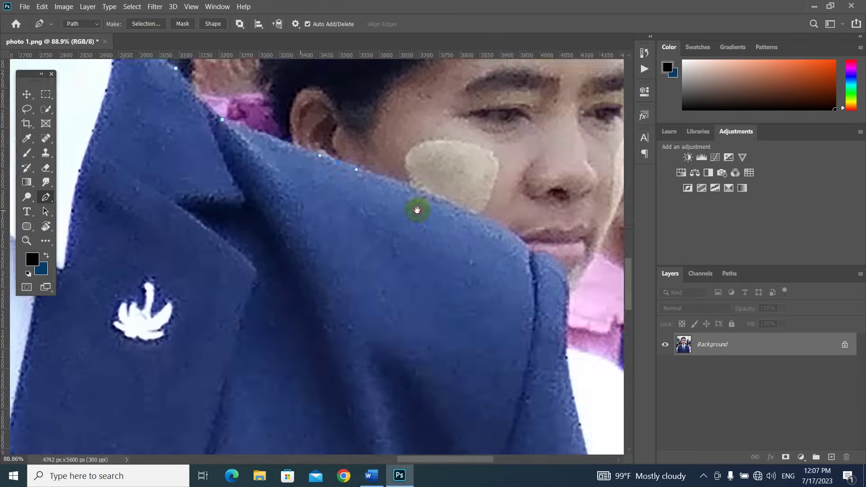
{"action": "left_click_drag", "start_coordinate": [469, 247], "coordinate": [432, 241]}
{"action": "left_click", "coordinate": [490, 239]}
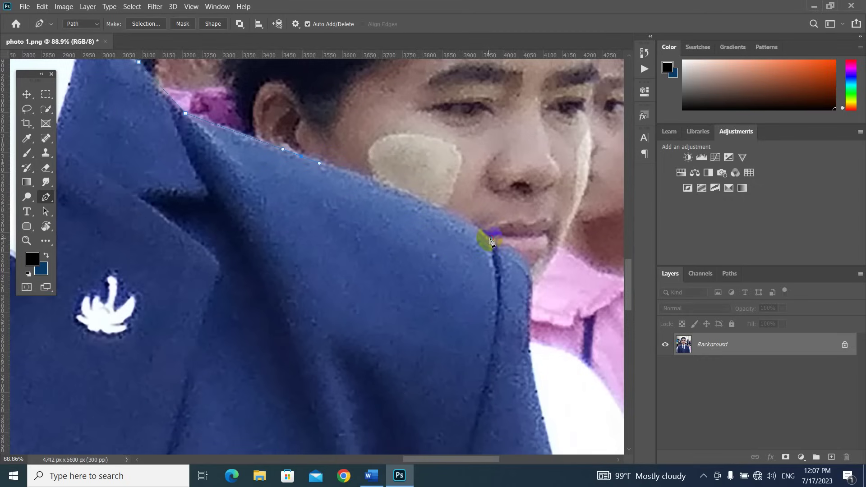
Step: Curve the path around the right-hand shoulder corner and start down the outer edge of the sleeve
{"action": "left_click_drag", "start_coordinate": [490, 241], "coordinate": [510, 248]}
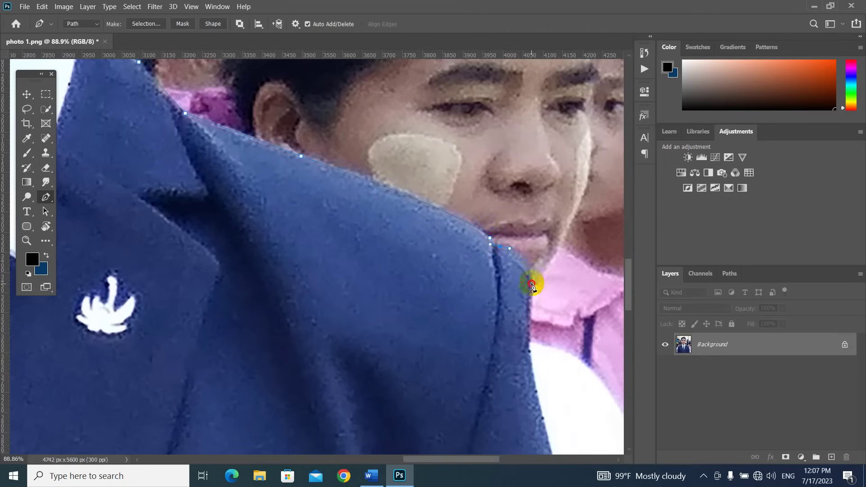
{"action": "left_click_drag", "start_coordinate": [532, 286], "coordinate": [519, 199]}
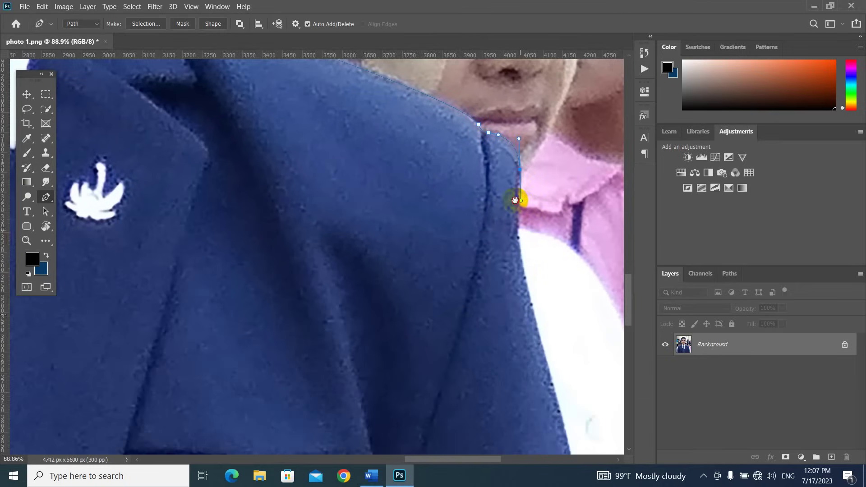
{"action": "left_click_drag", "start_coordinate": [519, 250], "coordinate": [522, 272]}
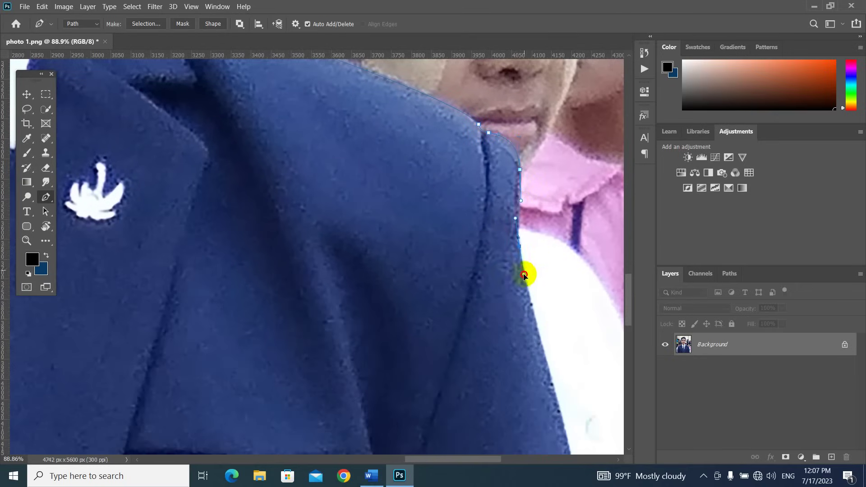
{"action": "left_click_drag", "start_coordinate": [543, 400], "coordinate": [481, 235]}
Step: Continue the path down the outer edge of the right-hand sleeve to the photo's bottom edge
{"action": "left_click", "coordinate": [521, 294]}
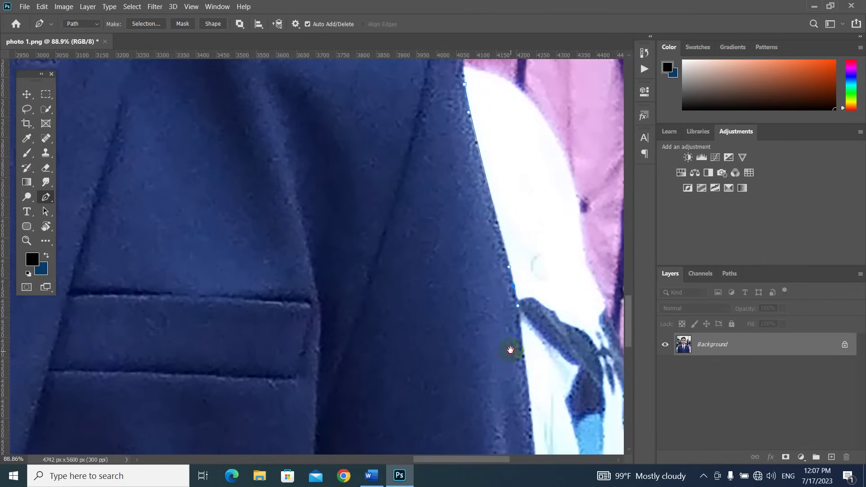
{"action": "left_click_drag", "start_coordinate": [511, 350], "coordinate": [487, 225]}
{"action": "left_click_drag", "start_coordinate": [509, 329], "coordinate": [516, 219]}
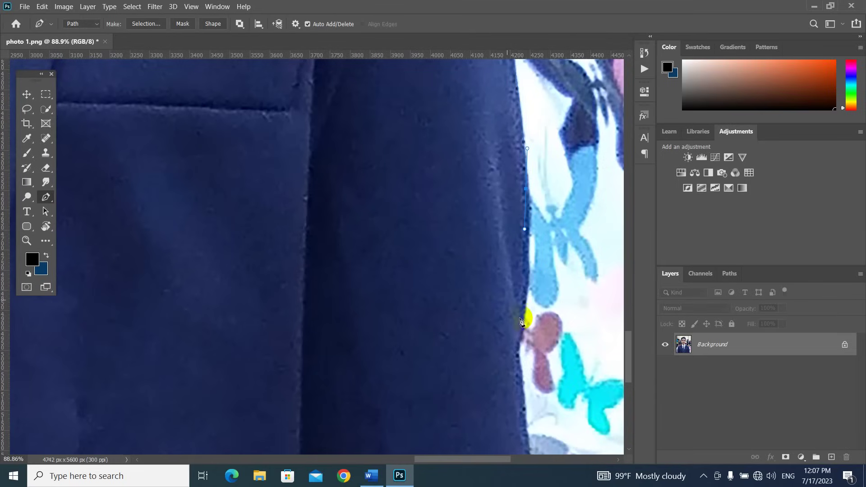
{"action": "left_click_drag", "start_coordinate": [519, 347], "coordinate": [517, 363]}
{"action": "scroll", "coordinate": [473, 298], "scroll_direction": "down", "scroll_amount": 7}
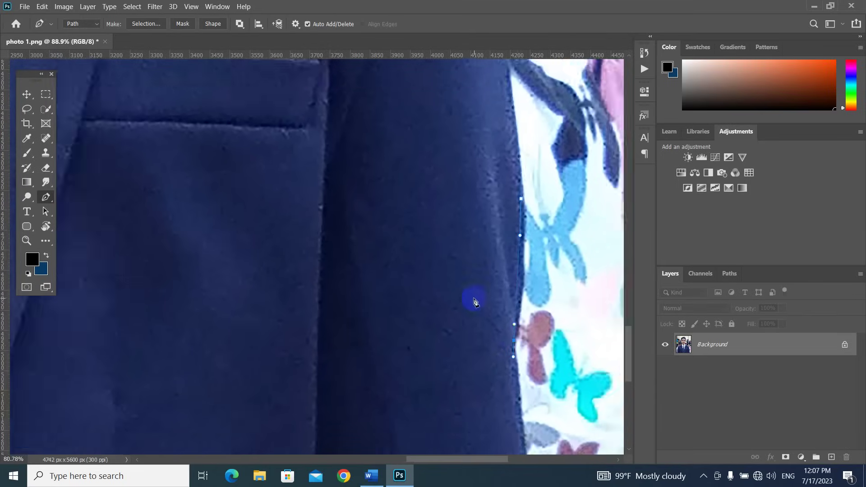
{"action": "left_click", "coordinate": [508, 445]}
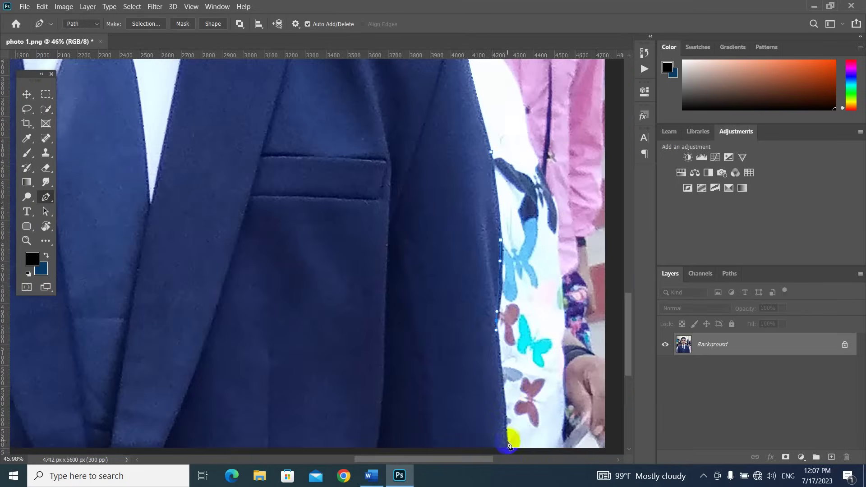
Step: Close the path along the photo's bottom edge at its starting point beside the left-hand sleeve
{"action": "scroll", "coordinate": [238, 360], "scroll_direction": "down", "scroll_amount": 3}
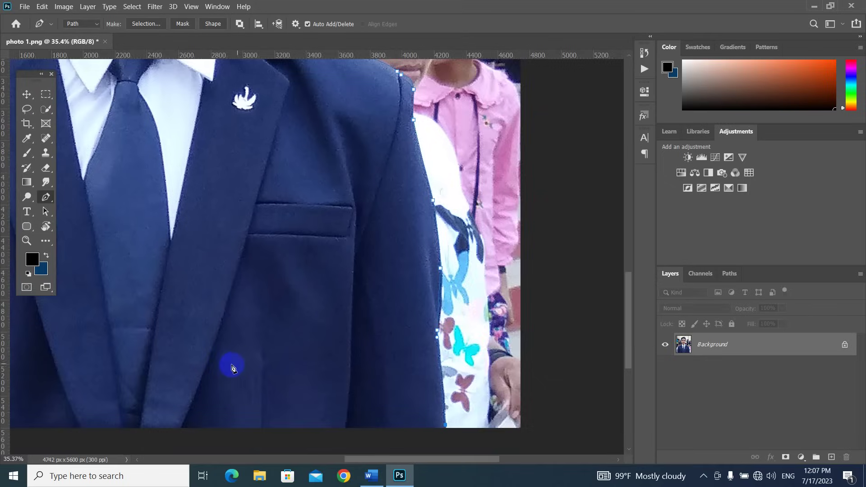
{"action": "left_click_drag", "start_coordinate": [203, 368], "coordinate": [395, 354]}
{"action": "left_click_drag", "start_coordinate": [186, 347], "coordinate": [294, 346]}
{"action": "left_click", "coordinate": [90, 411]}
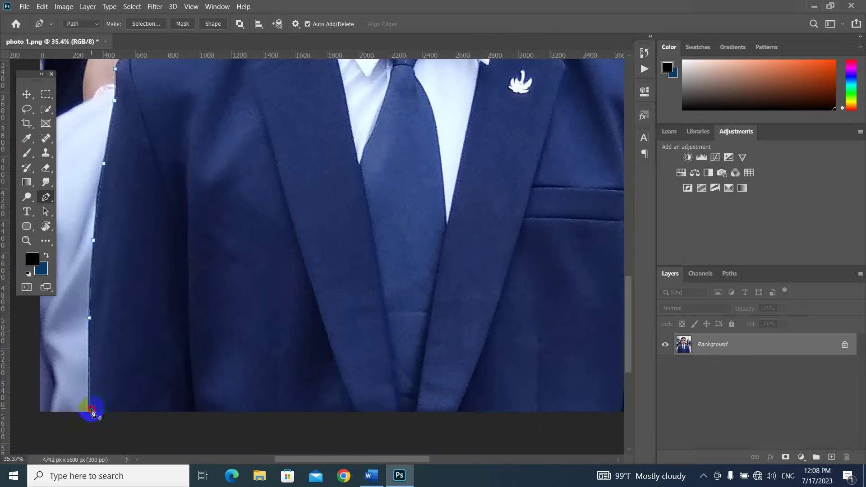
{"action": "left_click", "coordinate": [91, 410]}
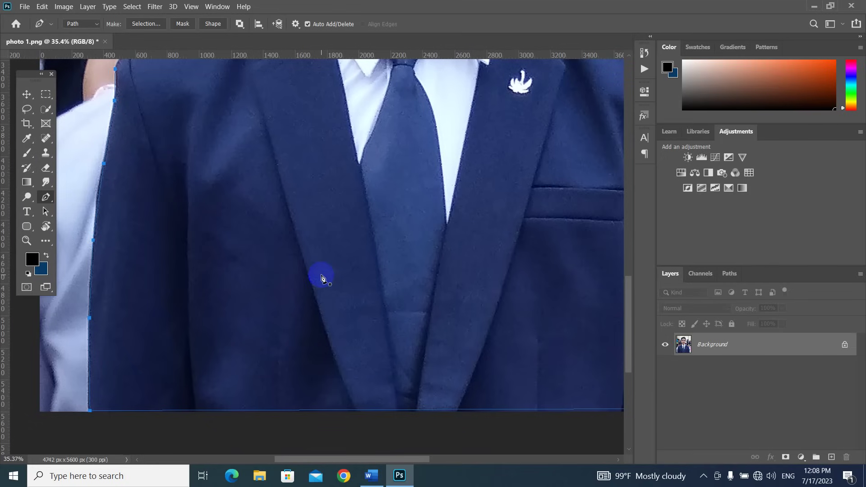
Step: Convert the closed path around the man into a selection and show the whole photo
{"action": "key", "text": "ctrl+Return"}
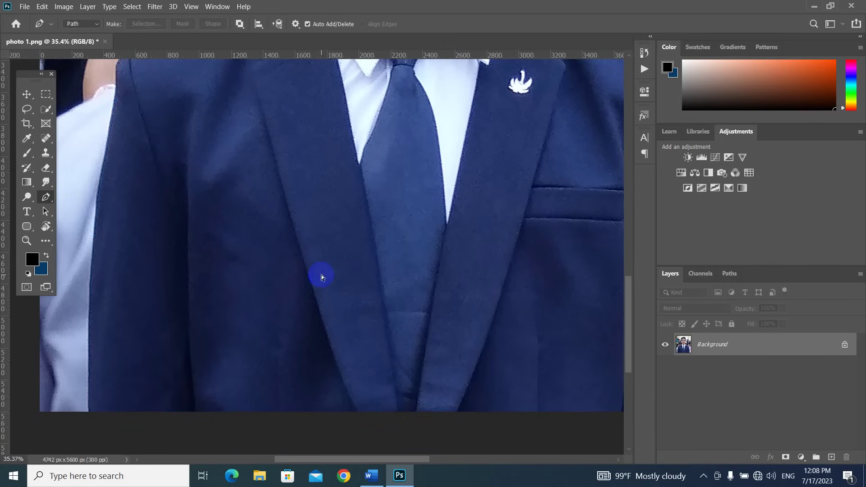
{"action": "scroll", "coordinate": [284, 277], "scroll_direction": "down", "scroll_amount": 2}
{"action": "scroll", "coordinate": [244, 282], "scroll_direction": "down", "scroll_amount": 4}
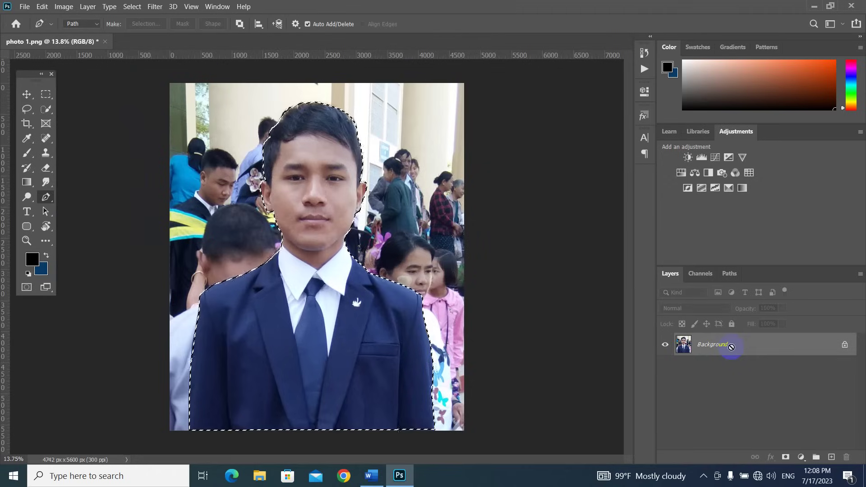
Step: Copy the selected man onto a new layer, hide the Background layer, and switch to the Move tool
{"action": "key", "text": "ctrl+j"}
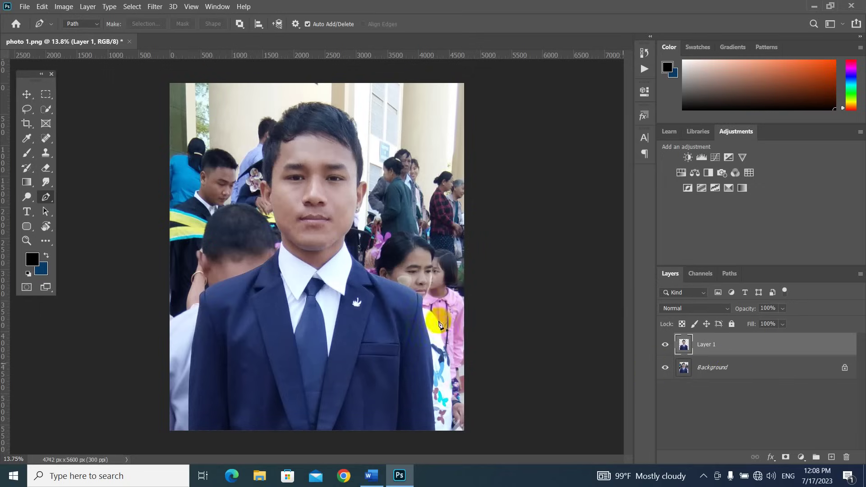
{"action": "left_click", "coordinate": [665, 368]}
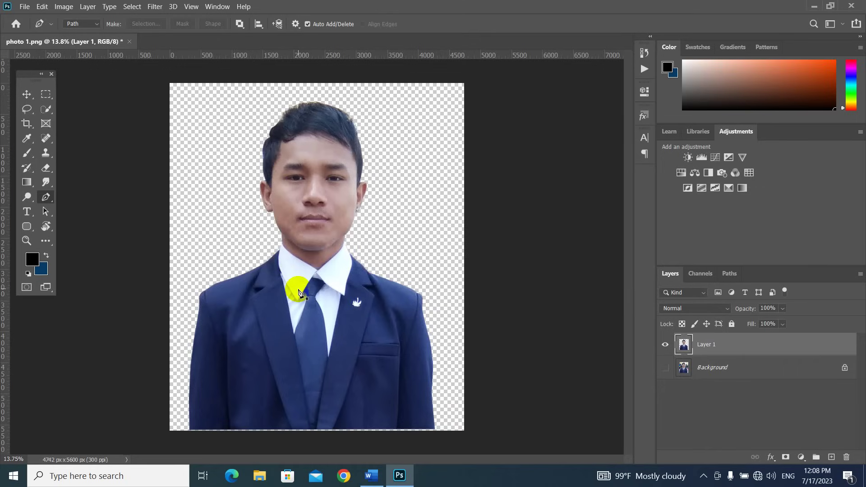
{"action": "key", "text": "v"}
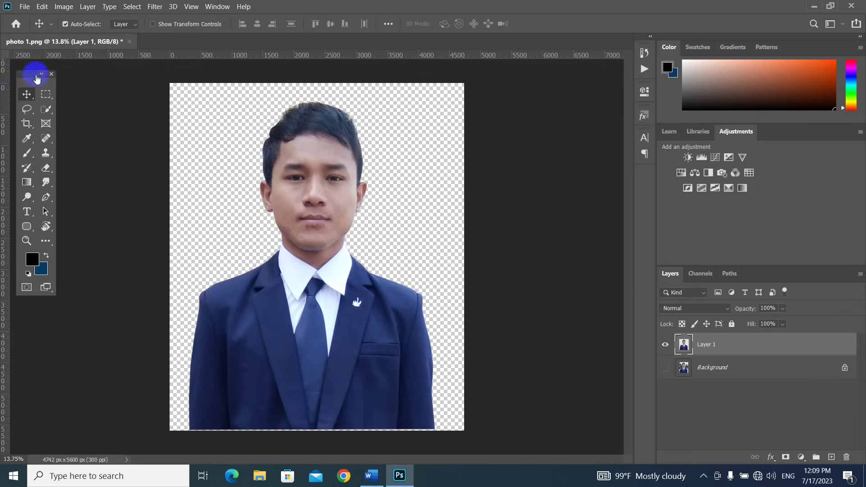
Step: Create a new portrait document 1.1 inches wide and 1.3 inches high at 300 pixels/inch with a white background
{"action": "left_click", "coordinate": [25, 7]}
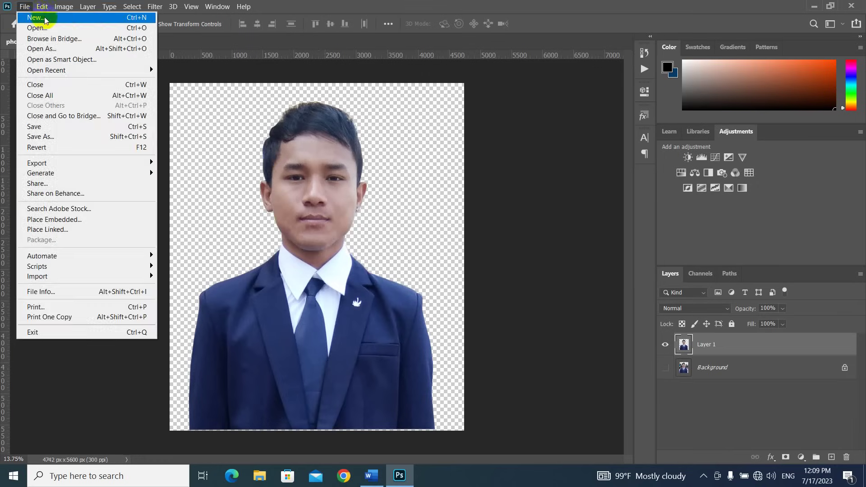
{"action": "left_click", "coordinate": [101, 23]}
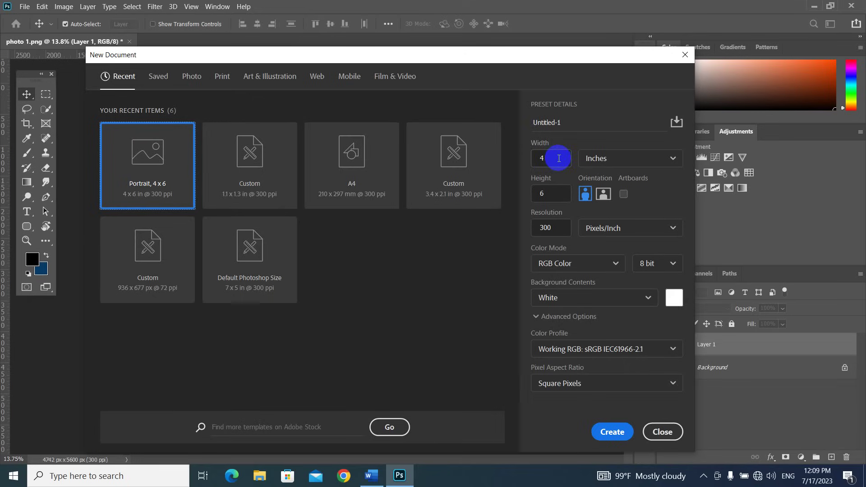
{"action": "left_click", "coordinate": [604, 161]}
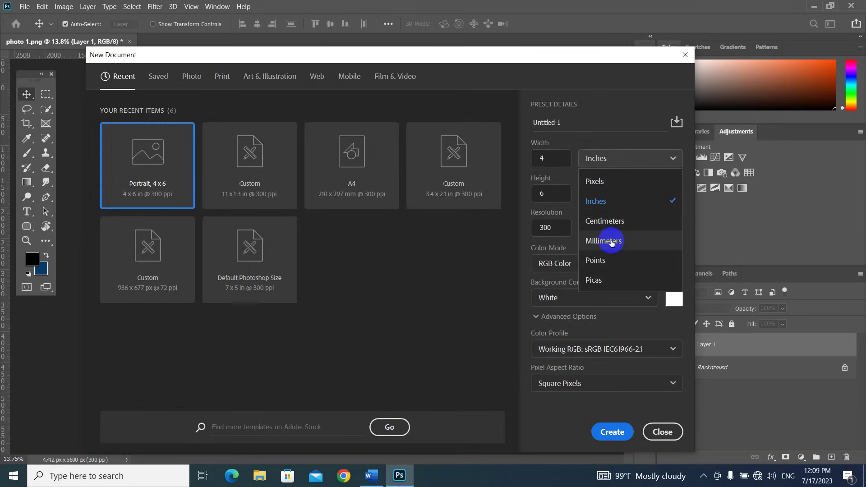
{"action": "left_click", "coordinate": [606, 206]}
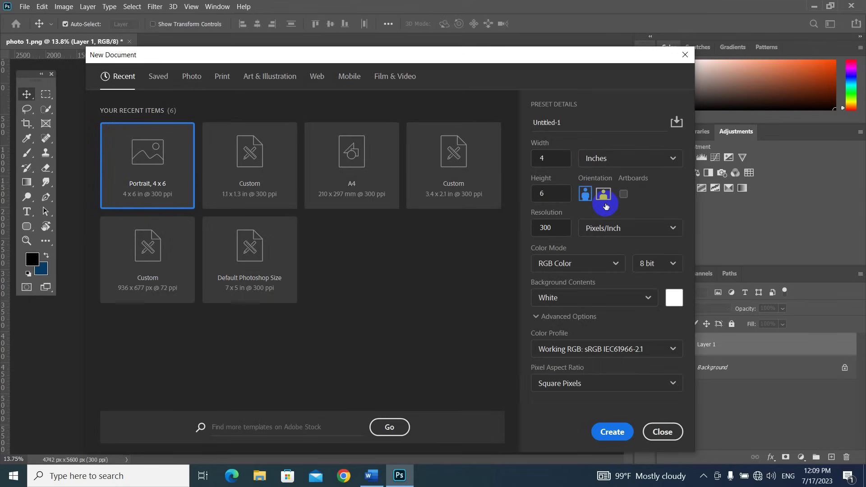
{"action": "double_click", "coordinate": [547, 158]}
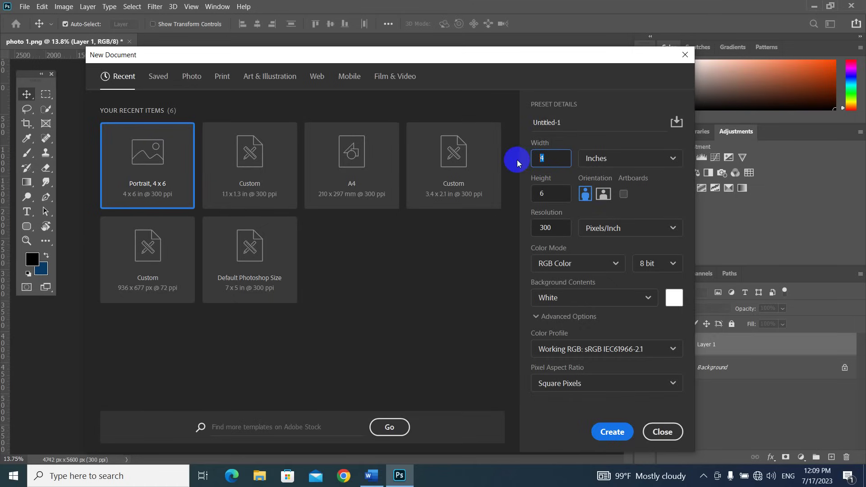
{"action": "type", "text": "1.1"}
{"action": "double_click", "coordinate": [547, 194]}
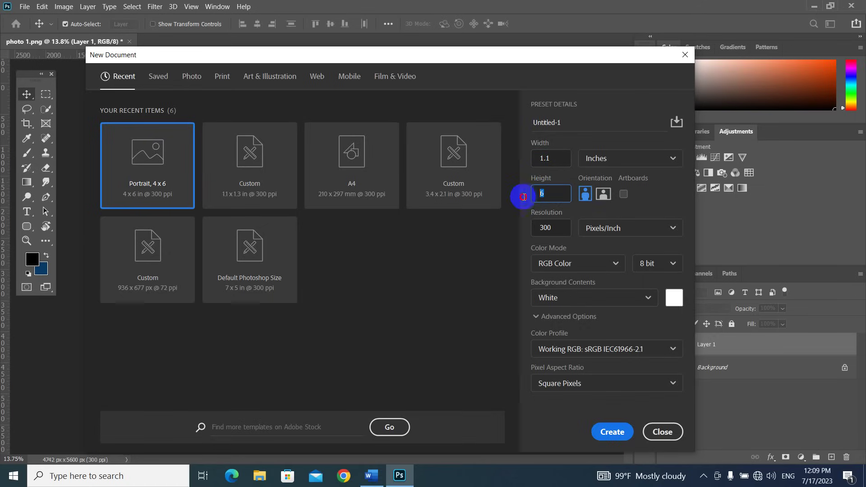
{"action": "type", "text": "1.3"}
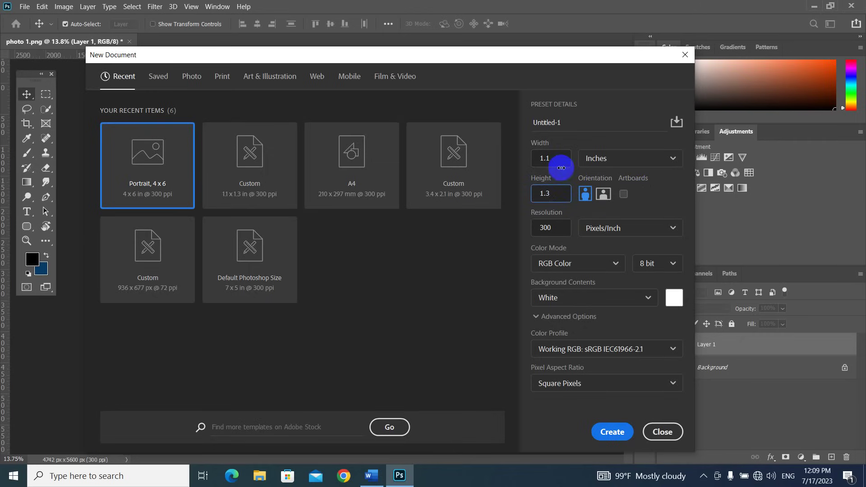
{"action": "left_click", "coordinate": [619, 434]}
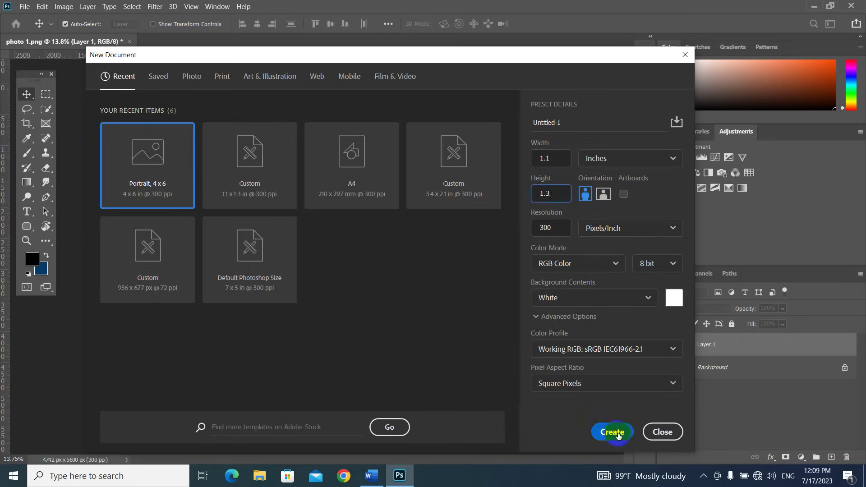
{"action": "left_click", "coordinate": [615, 434]}
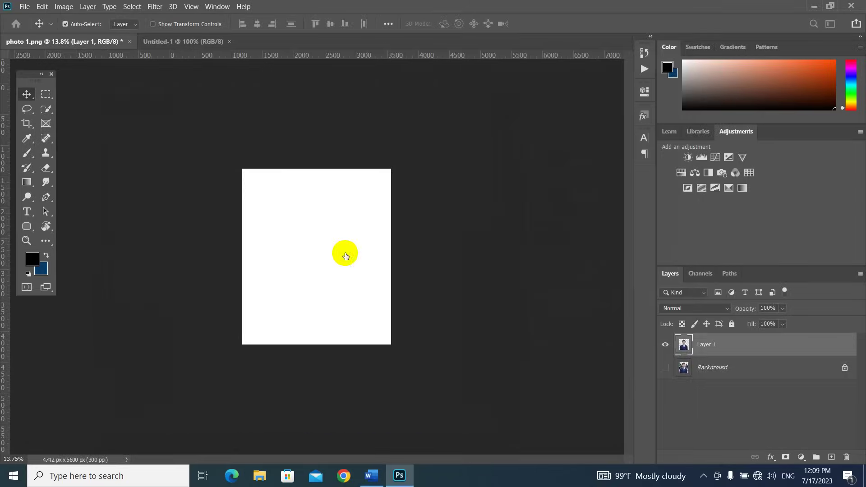
Step: Copy the cut-out man's layer from photo 1 into the new blank document and dock the photo 1 window again
{"action": "scroll", "coordinate": [304, 235], "scroll_direction": "up", "scroll_amount": 4}
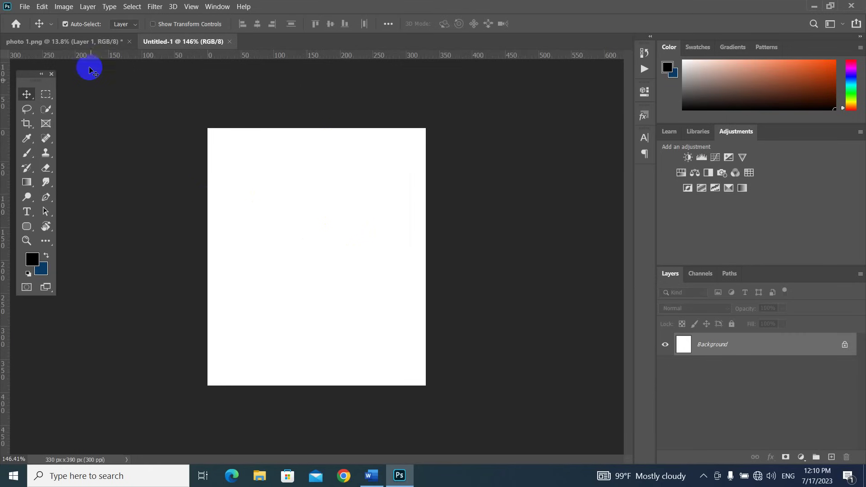
{"action": "left_click", "coordinate": [92, 42]}
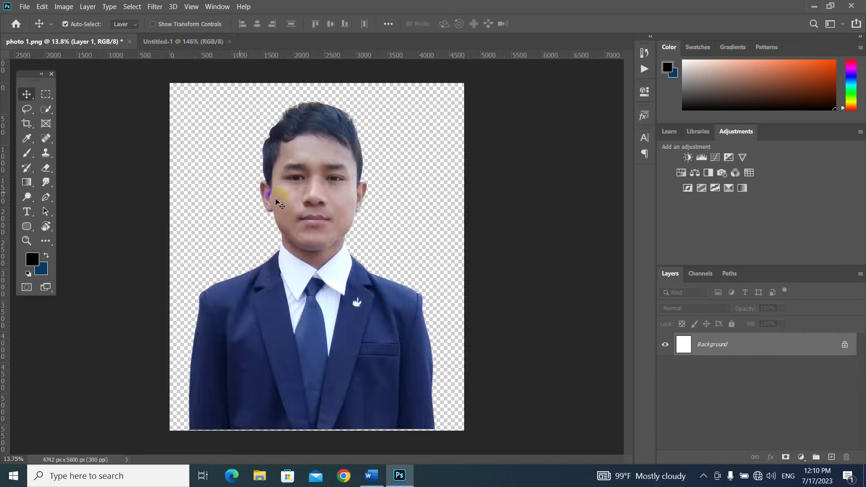
{"action": "left_click", "coordinate": [187, 43]}
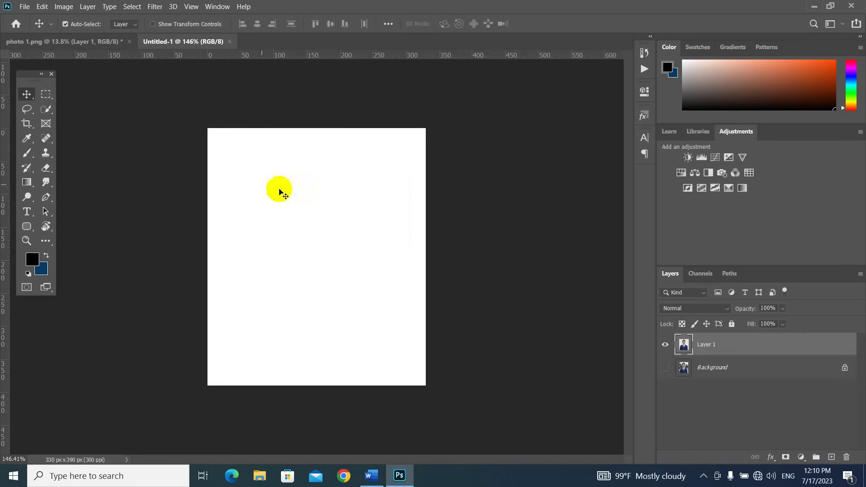
{"action": "left_click", "coordinate": [90, 41]}
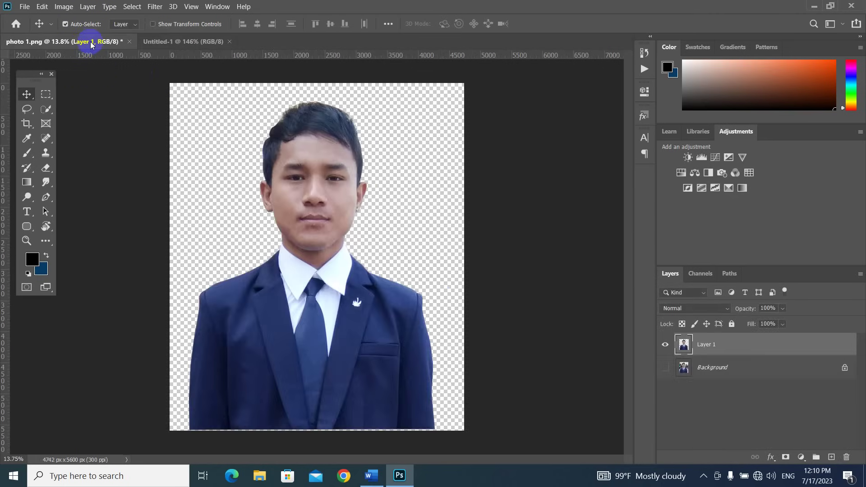
{"action": "left_click_drag", "start_coordinate": [90, 41], "coordinate": [184, 209]}
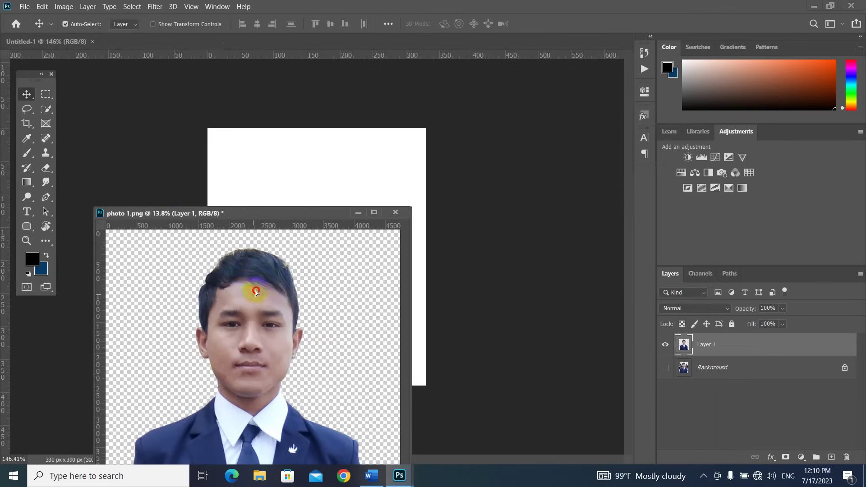
{"action": "left_click_drag", "start_coordinate": [256, 291], "coordinate": [302, 175]}
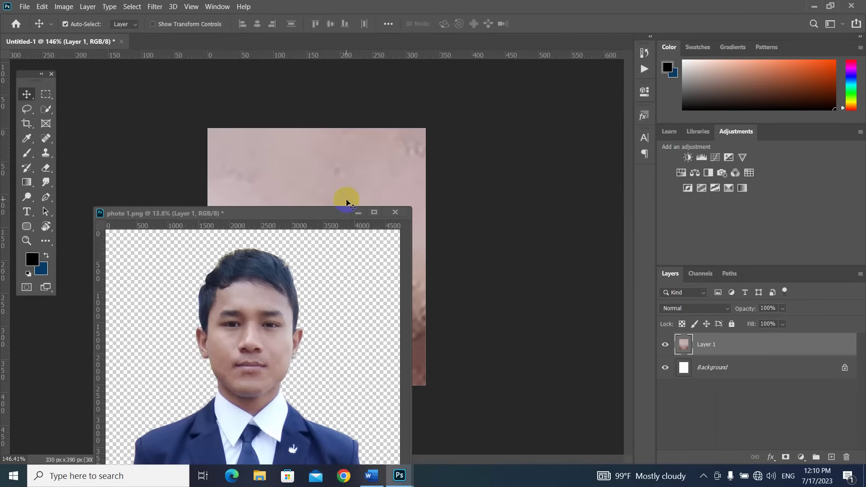
{"action": "left_click_drag", "start_coordinate": [280, 214], "coordinate": [239, 45]}
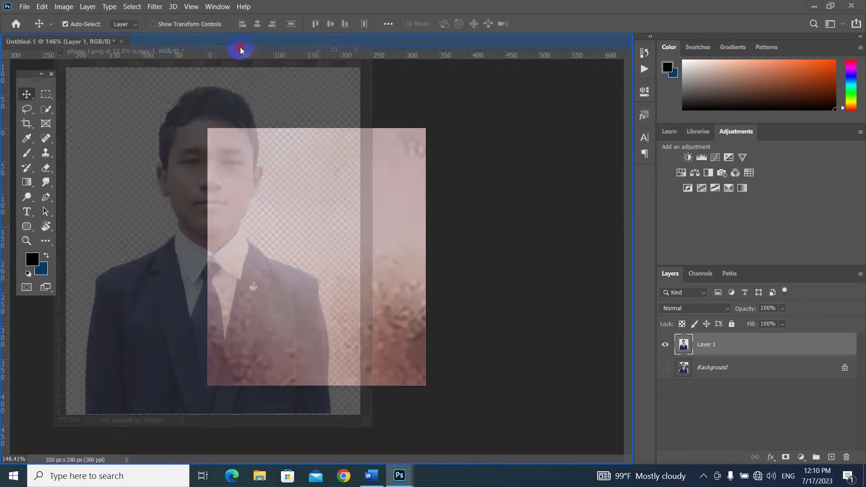
{"action": "left_click", "coordinate": [313, 258]}
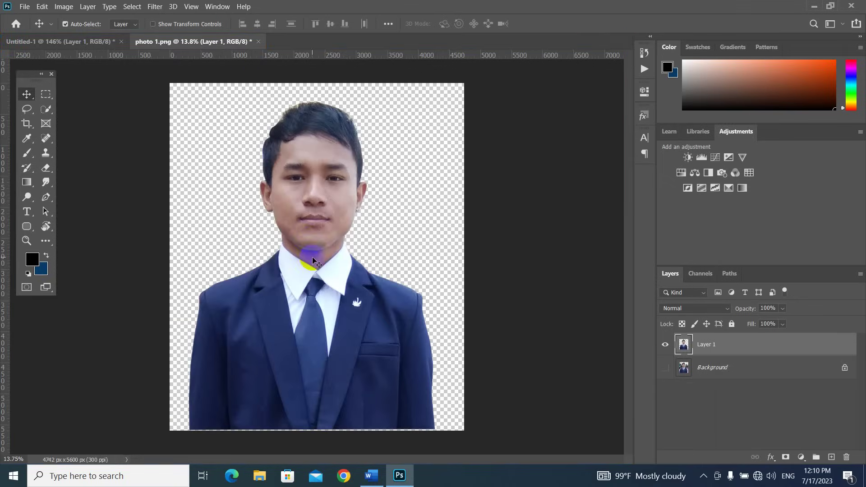
Step: Scale the man in the new document to about 8.6% and centre him horizontally, with his head just below the upper edge
{"action": "left_click", "coordinate": [95, 42]}
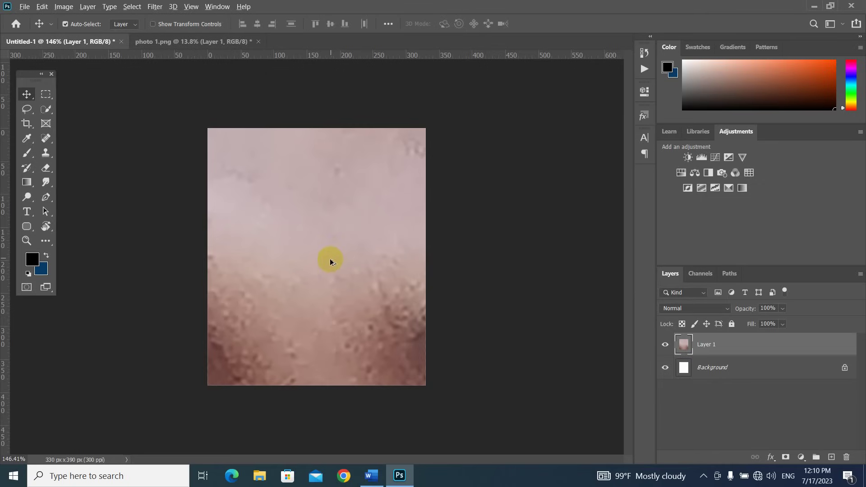
{"action": "scroll", "coordinate": [333, 261], "scroll_direction": "down", "scroll_amount": 3}
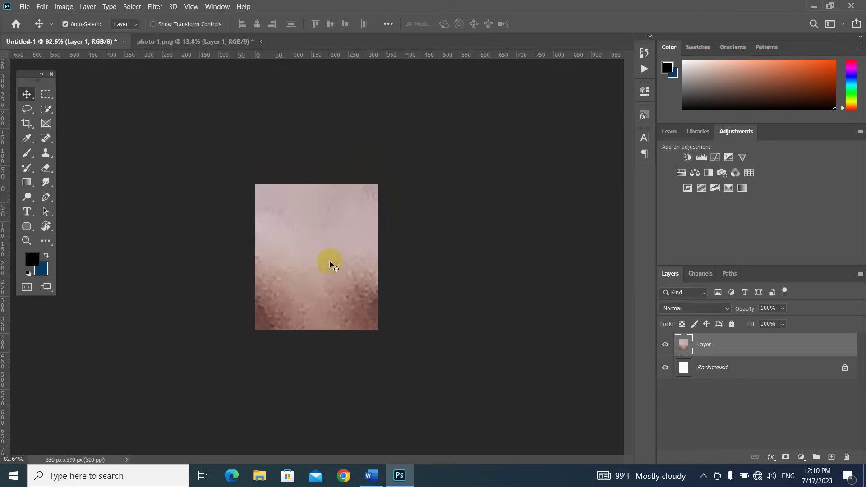
{"action": "key", "text": "ctrl"}
{"action": "key", "text": "ctrl+t"}
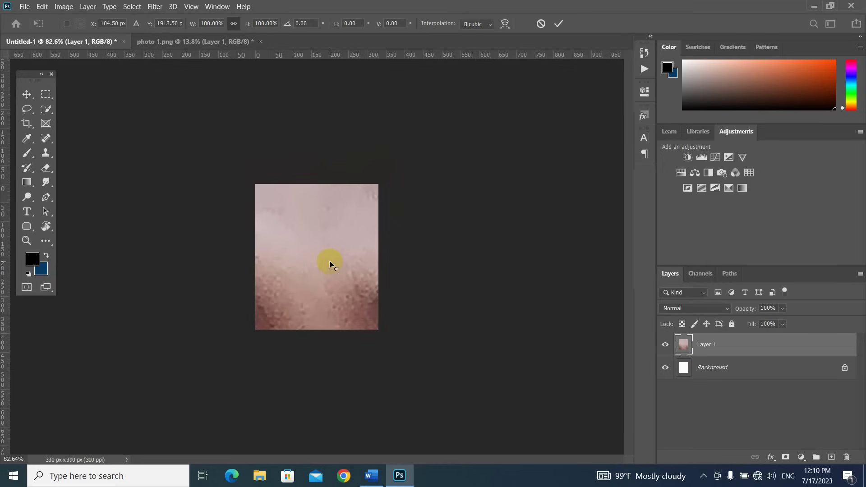
{"action": "scroll", "coordinate": [330, 260], "scroll_direction": "down", "scroll_amount": 5}
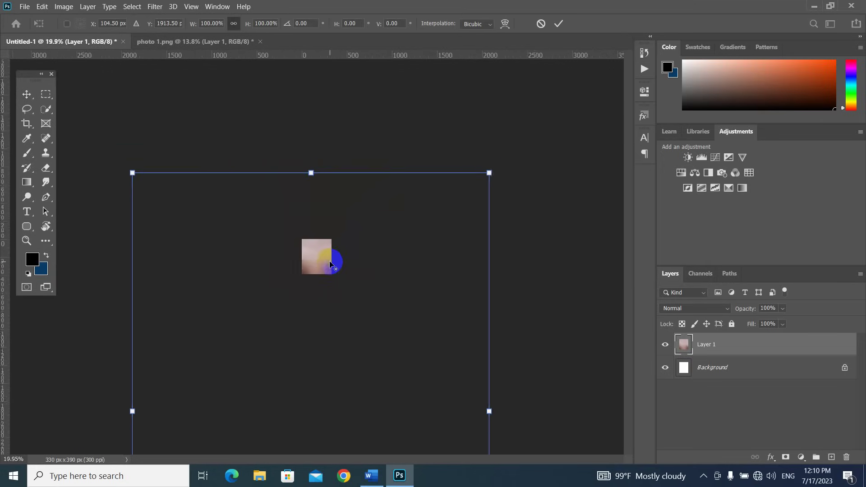
{"action": "scroll", "coordinate": [329, 261], "scroll_direction": "down", "scroll_amount": 1}
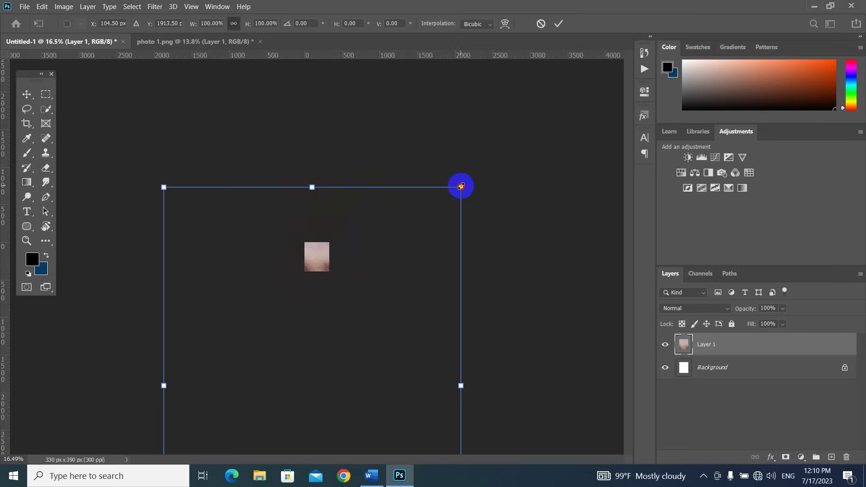
{"action": "left_click_drag", "start_coordinate": [461, 186], "coordinate": [319, 271]}
{"action": "scroll", "coordinate": [316, 264], "scroll_direction": "up", "scroll_amount": 20}
{"action": "left_click_drag", "start_coordinate": [417, 145], "coordinate": [414, 150]}
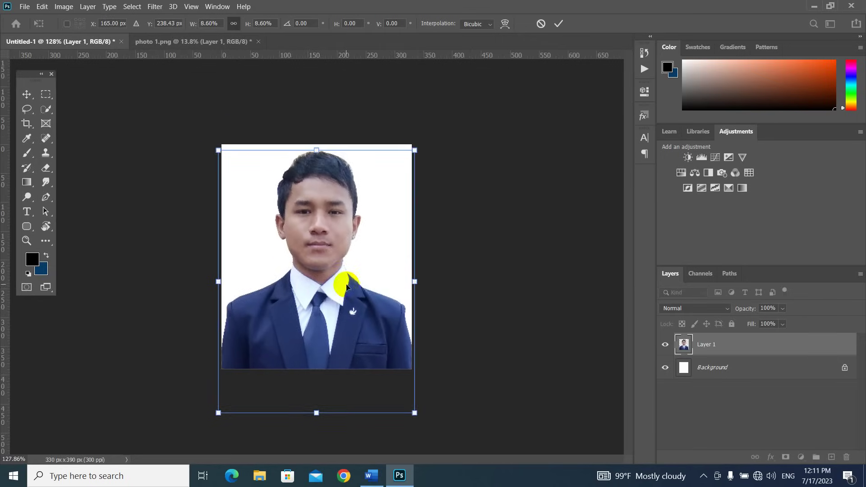
{"action": "left_click_drag", "start_coordinate": [345, 285], "coordinate": [346, 285]}
{"action": "key", "text": "Return"}
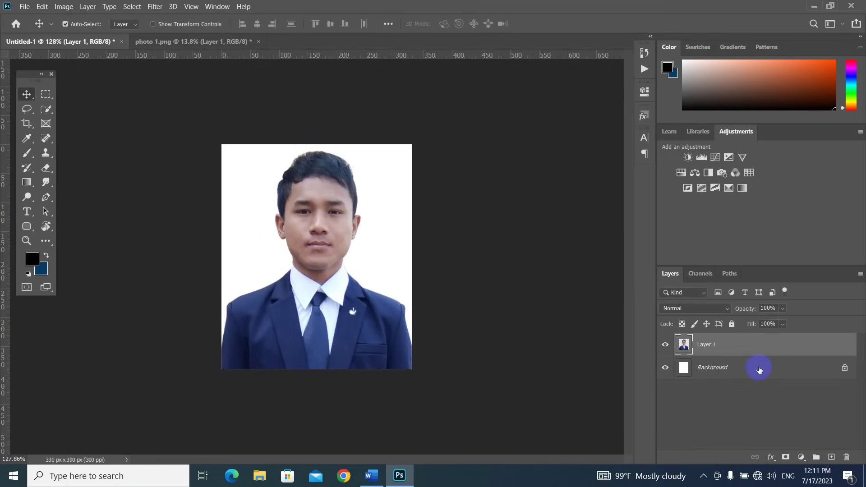
Step: Convert the locked white Background into the regular layer Layer 0 and add a Color Overlay effect to it
{"action": "double_click", "coordinate": [780, 369]}
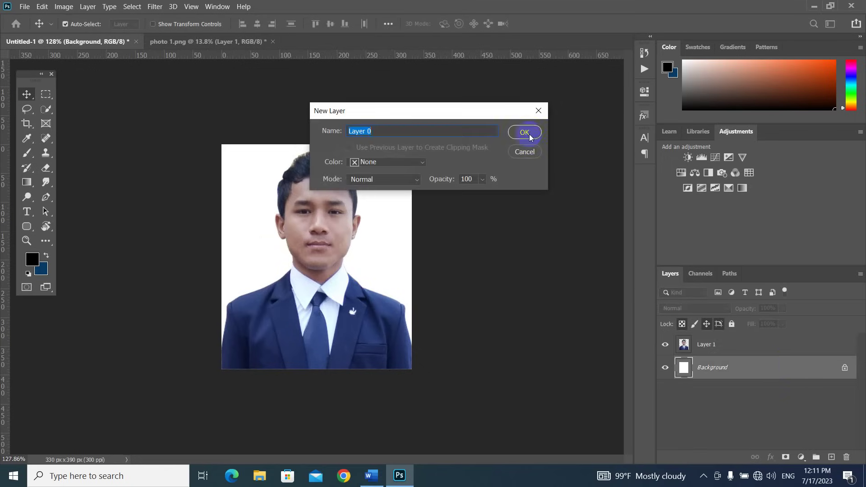
{"action": "left_click", "coordinate": [528, 135]}
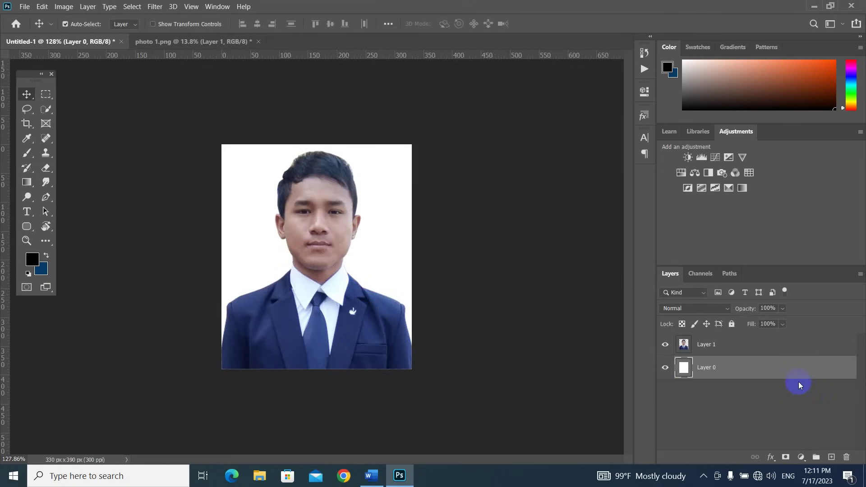
{"action": "left_click", "coordinate": [772, 368]}
{"action": "double_click", "coordinate": [772, 367]}
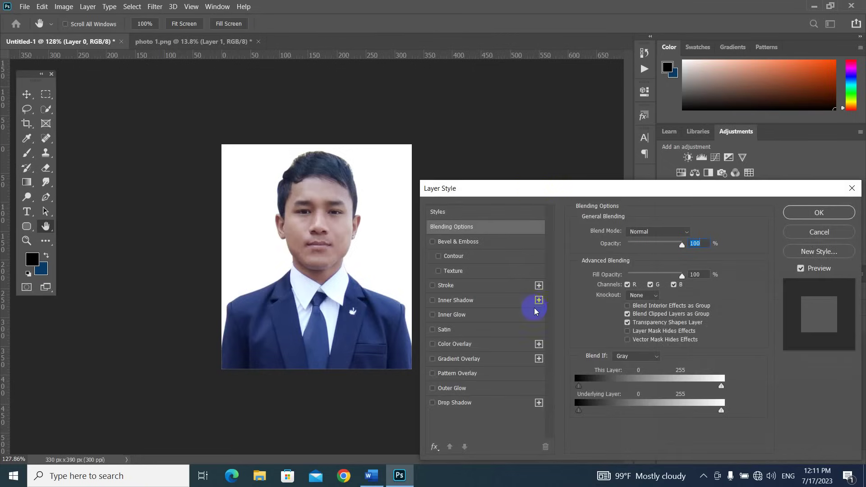
{"action": "left_click_drag", "start_coordinate": [522, 184], "coordinate": [522, 108]}
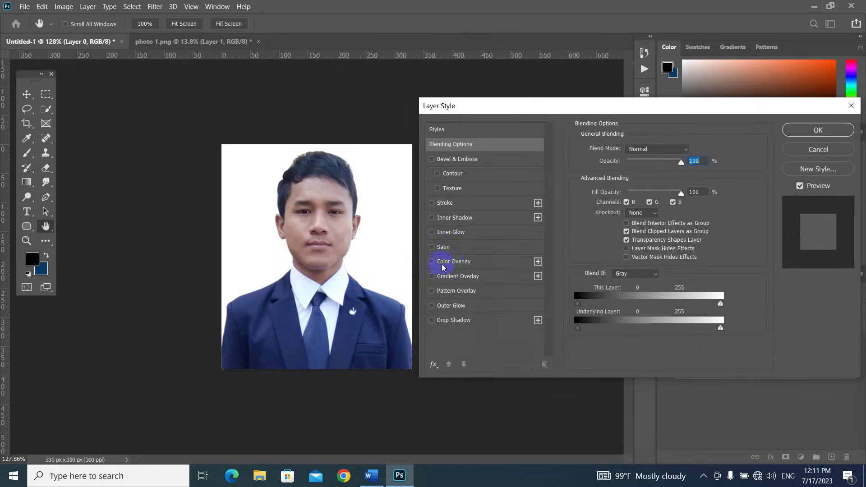
{"action": "left_click", "coordinate": [453, 262]}
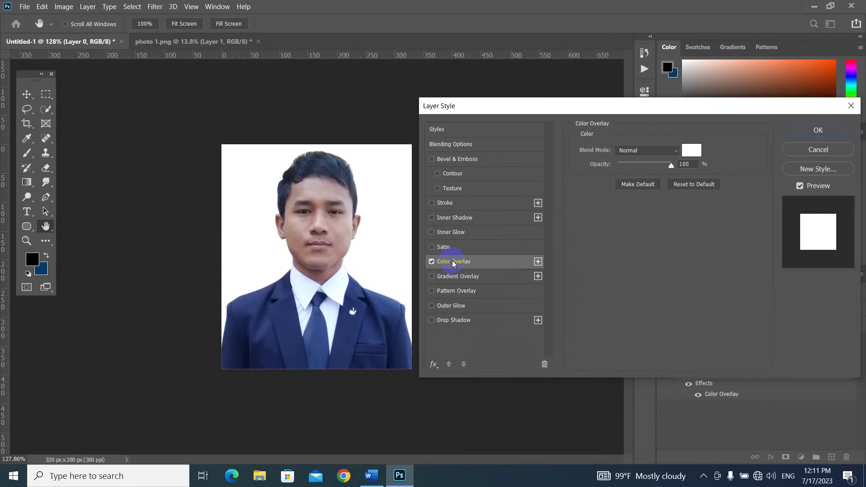
Step: Set the colour of Layer 0's overlay to a strong blue, #0540b8, leaving the colour picker open
{"action": "left_click", "coordinate": [690, 151]}
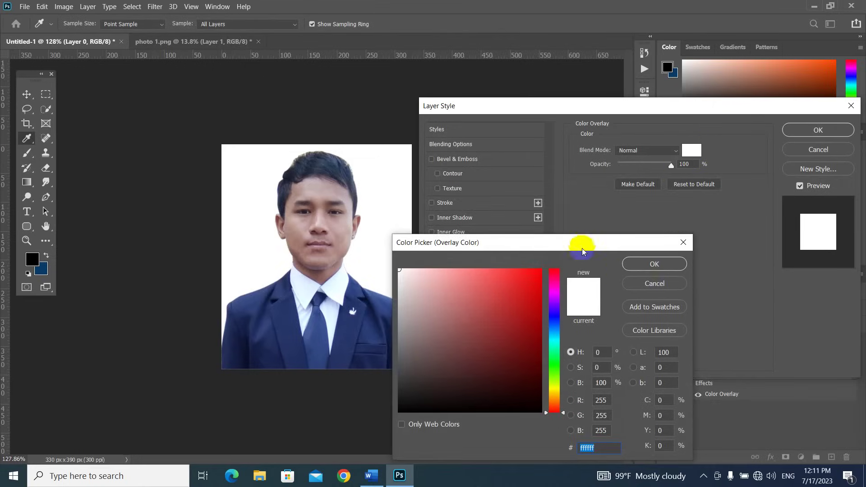
{"action": "left_click_drag", "start_coordinate": [585, 243], "coordinate": [609, 198]}
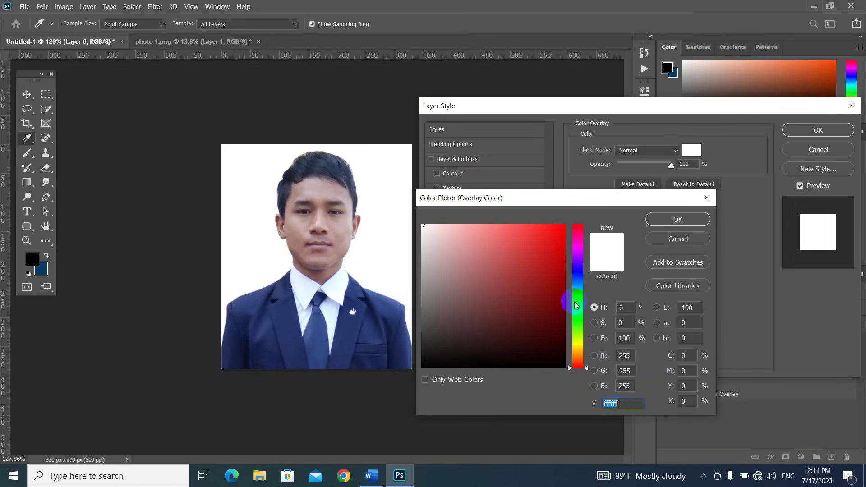
{"action": "left_click_drag", "start_coordinate": [571, 284], "coordinate": [570, 275]}
{"action": "left_click", "coordinate": [561, 264]}
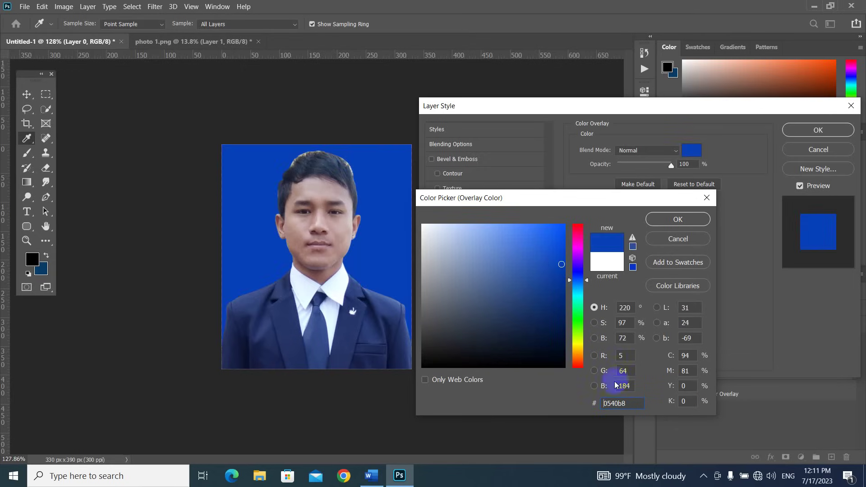
Step: Look up the background colour codes for ID photos in the Word textbook and return to Photoshop's colour picker
{"action": "left_click", "coordinate": [373, 479]}
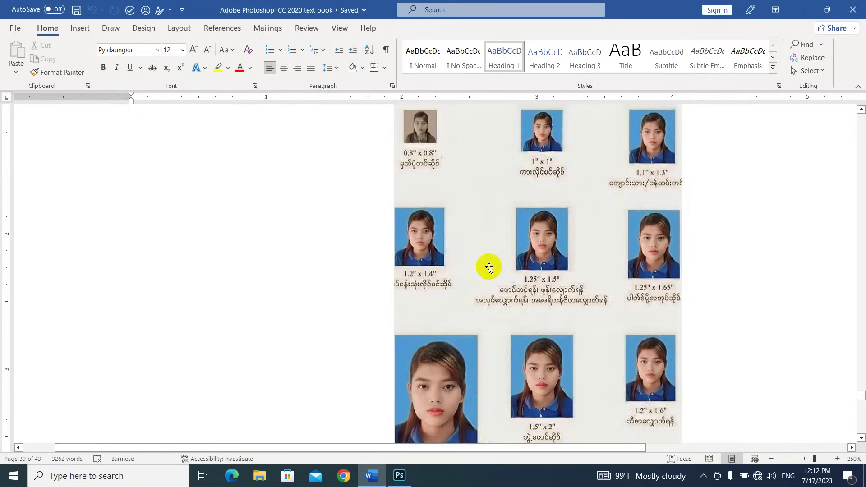
{"action": "scroll", "coordinate": [580, 313], "scroll_direction": "down", "scroll_amount": 5}
{"action": "scroll", "coordinate": [618, 232], "scroll_direction": "up", "scroll_amount": 2}
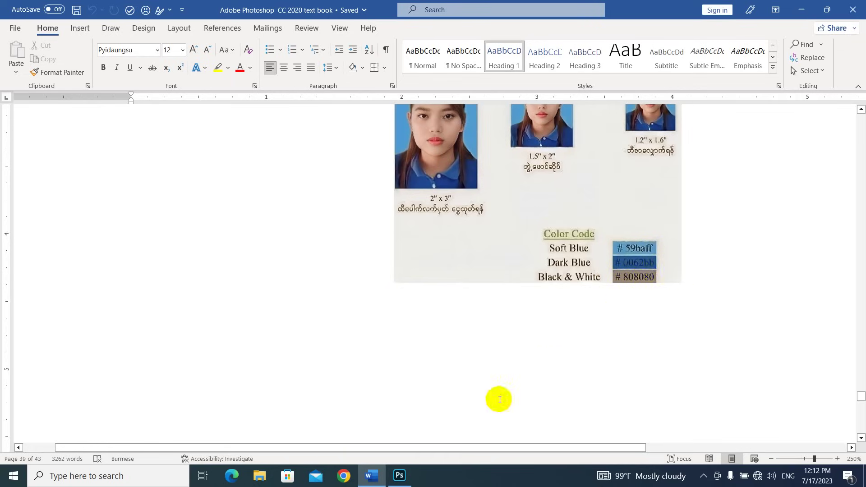
{"action": "left_click", "coordinate": [401, 481]}
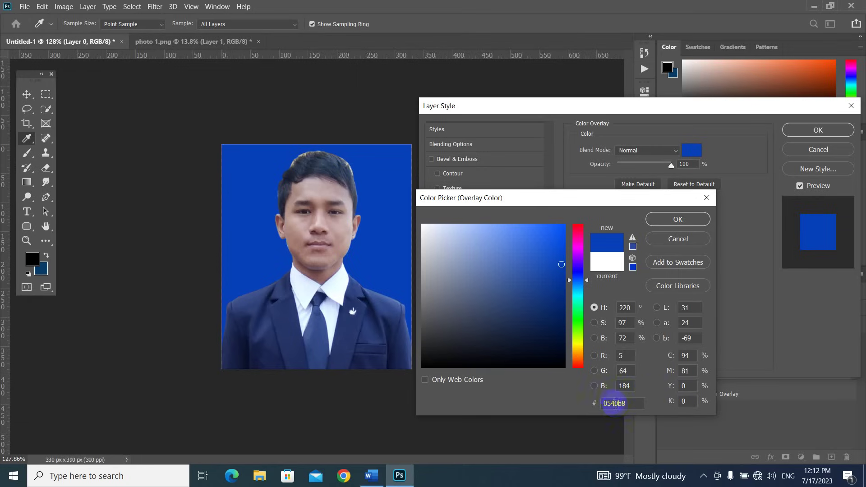
Step: Change Layer 0's overlay colour to the textbook's dark blue, #0062bb, checking the code in Word, and apply the layer style
{"action": "left_click_drag", "start_coordinate": [631, 404], "coordinate": [579, 406]}
{"action": "type", "text": "00"}
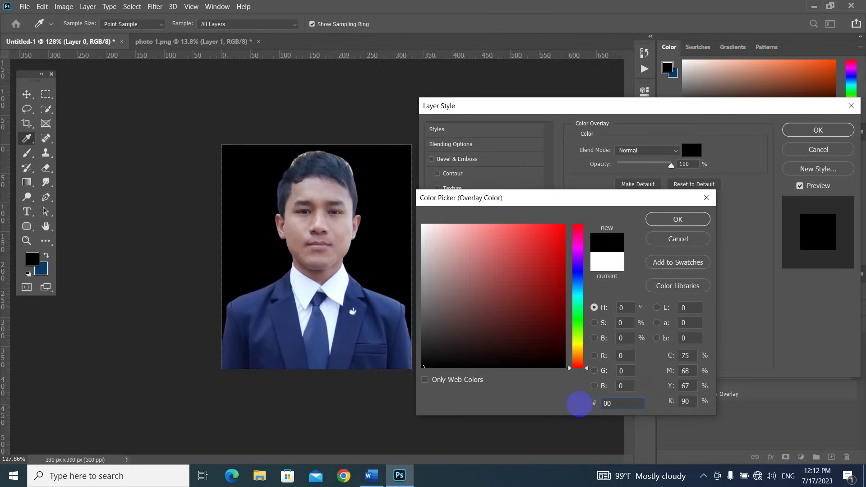
{"action": "type", "text": "62"}
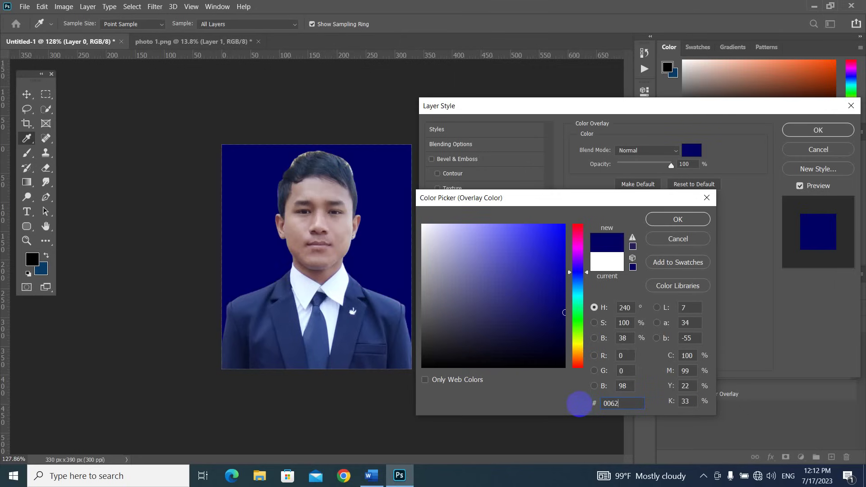
{"action": "type", "text": "bb"}
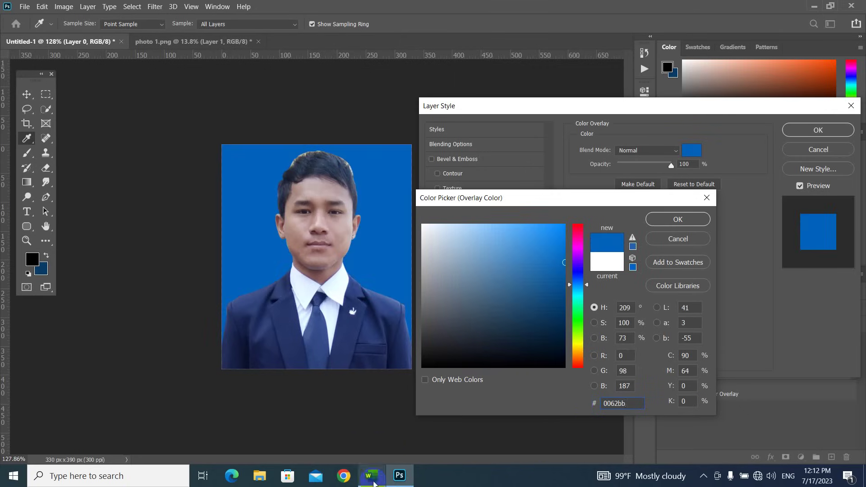
{"action": "left_click", "coordinate": [371, 475]}
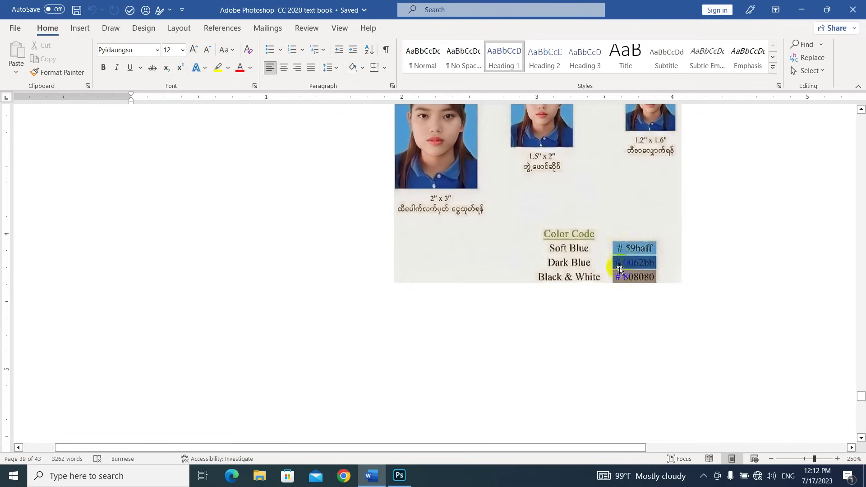
{"action": "left_click", "coordinate": [399, 475]}
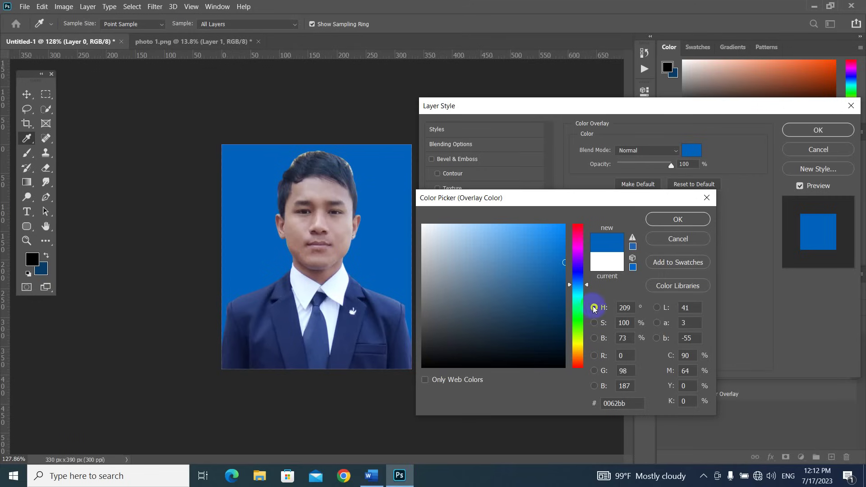
{"action": "left_click", "coordinate": [685, 220]}
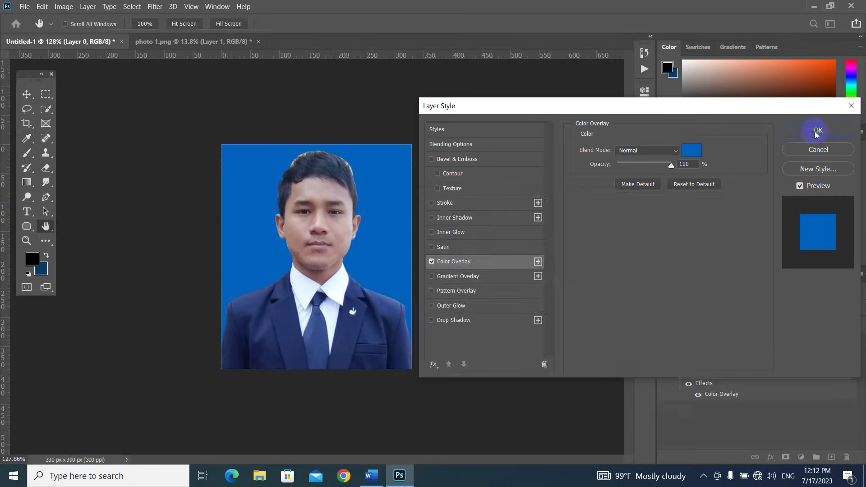
{"action": "left_click", "coordinate": [814, 131]}
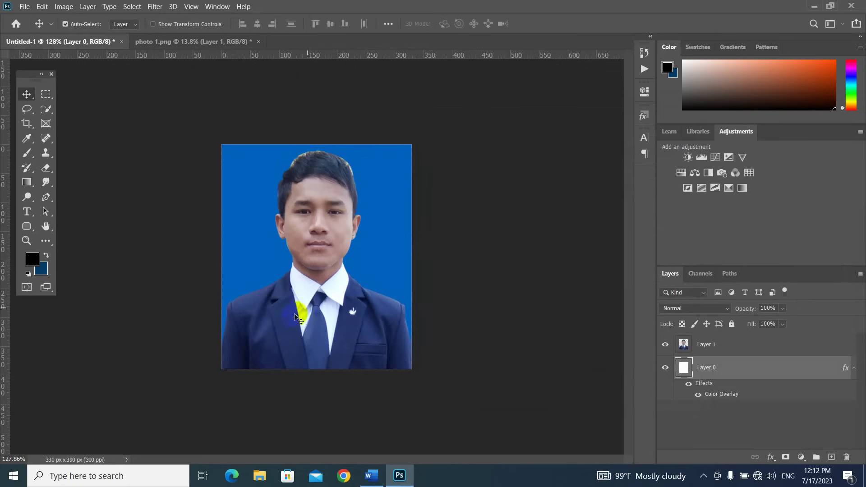
Step: Brighten the man on Layer 1 slightly with Curves, raising the RGB midtone point to input 110, output 127
{"action": "scroll", "coordinate": [295, 320], "scroll_direction": "up", "scroll_amount": 1}
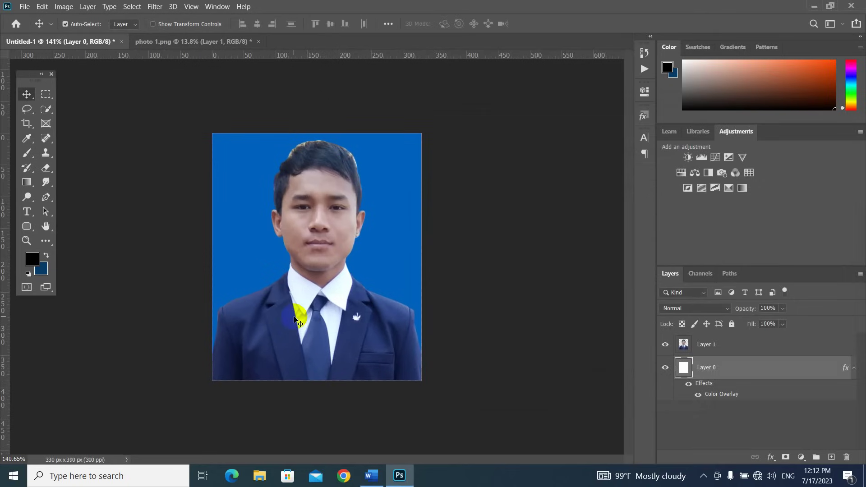
{"action": "scroll", "coordinate": [330, 174], "scroll_direction": "up", "scroll_amount": 7}
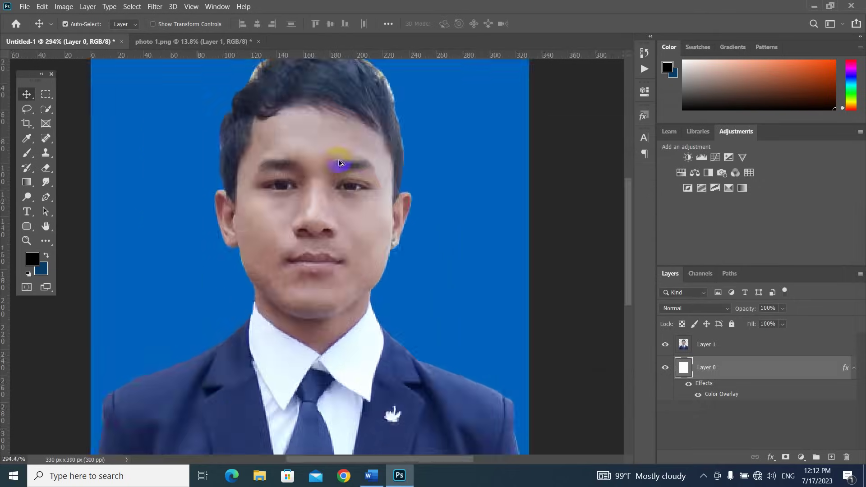
{"action": "left_click_drag", "start_coordinate": [352, 140], "coordinate": [339, 188]}
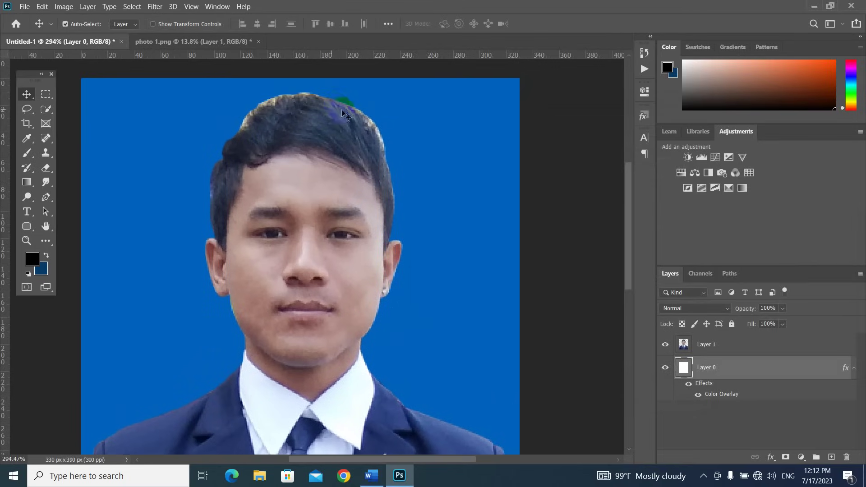
{"action": "left_click", "coordinate": [291, 178]}
{"action": "scroll", "coordinate": [291, 179], "scroll_direction": "down", "scroll_amount": 4}
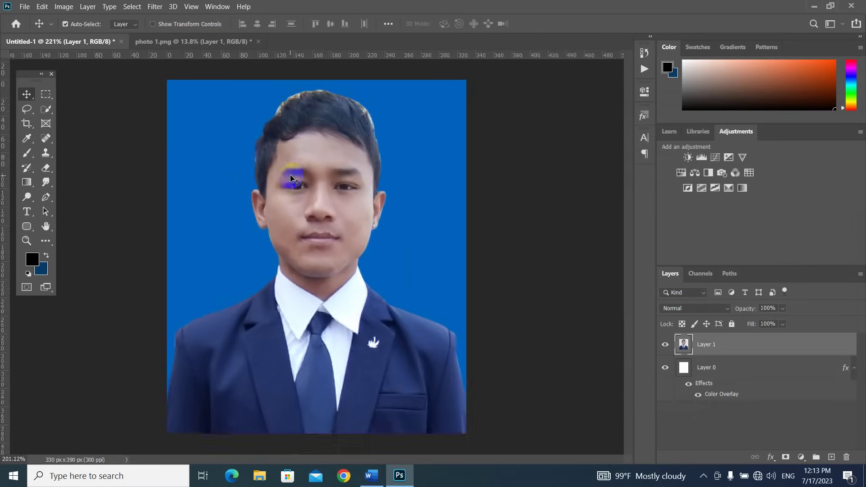
{"action": "scroll", "coordinate": [291, 178], "scroll_direction": "down", "scroll_amount": 2}
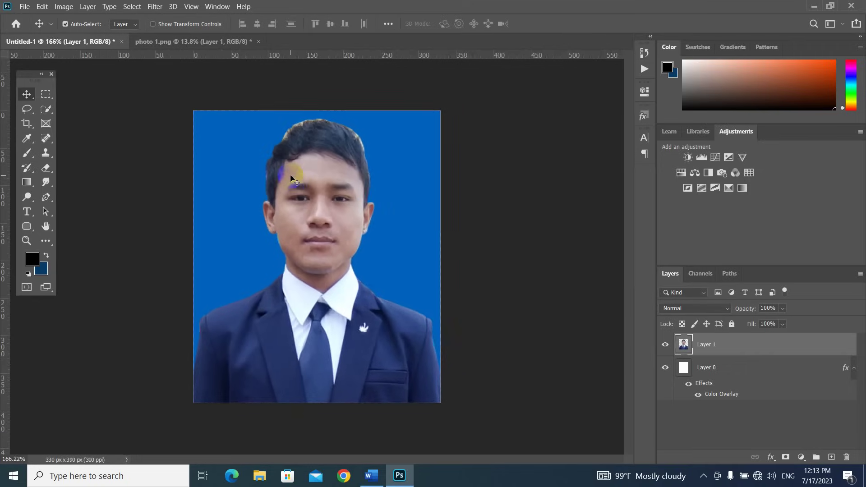
{"action": "scroll", "coordinate": [291, 179], "scroll_direction": "up", "scroll_amount": 1}
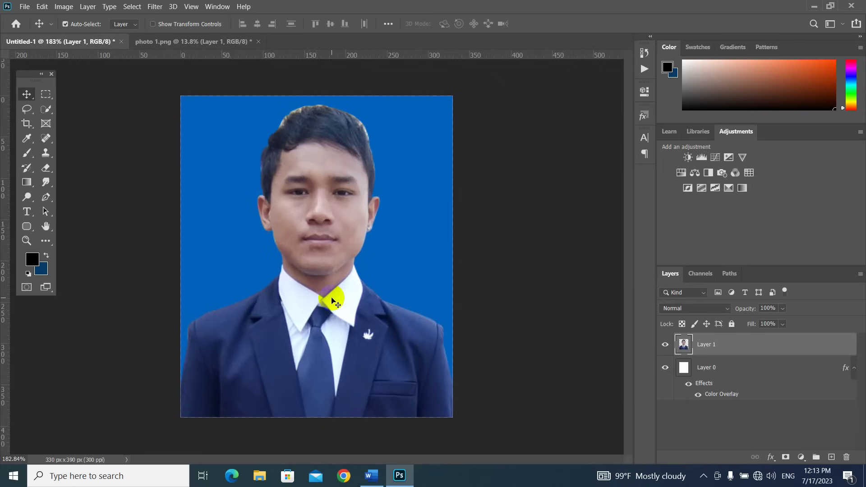
{"action": "key", "text": "ctrl"}
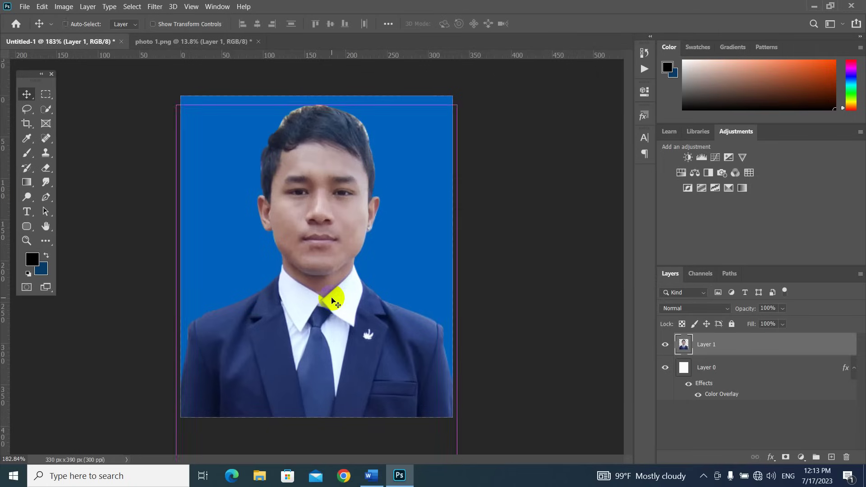
{"action": "key", "text": "ctrl+m"}
{"action": "left_click_drag", "start_coordinate": [485, 107], "coordinate": [504, 131]}
{"action": "left_click_drag", "start_coordinate": [518, 262], "coordinate": [515, 257]}
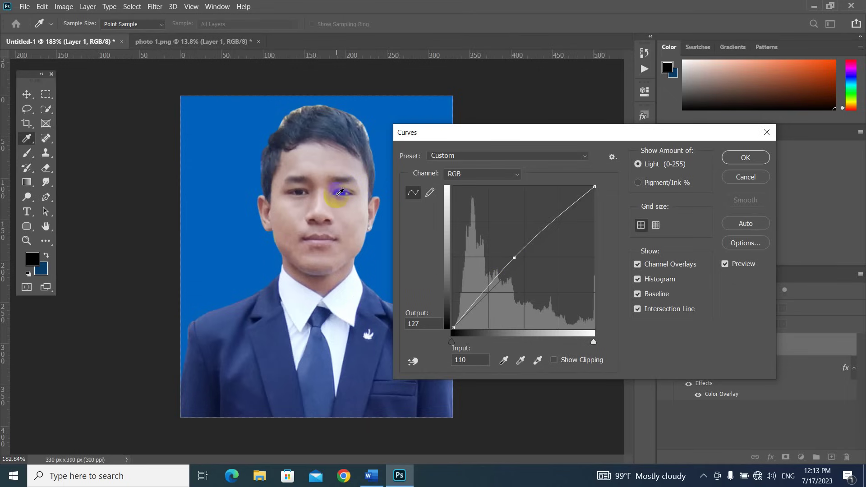
{"action": "left_click", "coordinate": [745, 157]}
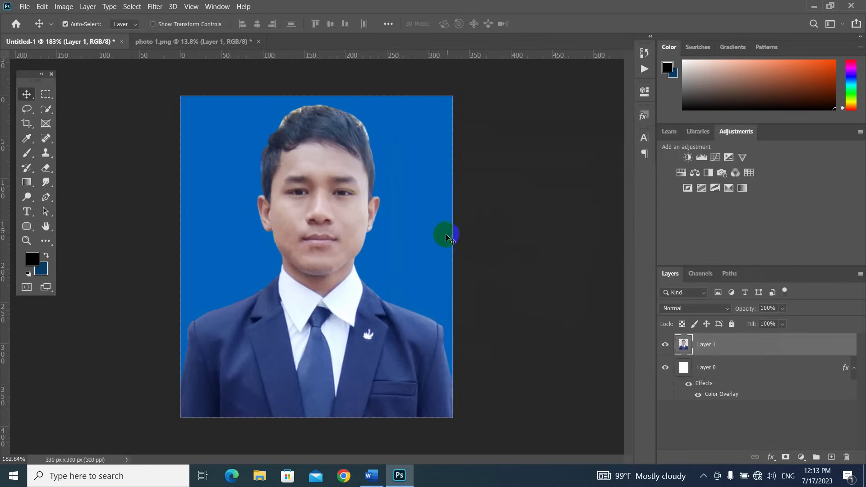
Step: Flatten the man and the blue background layer into a single Background layer
{"action": "scroll", "coordinate": [321, 253], "scroll_direction": "down", "scroll_amount": 3}
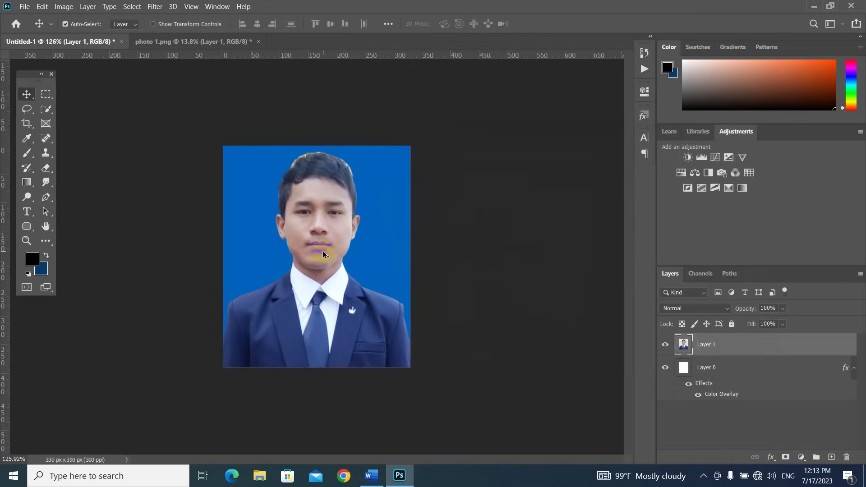
{"action": "scroll", "coordinate": [323, 251], "scroll_direction": "up", "scroll_amount": 1}
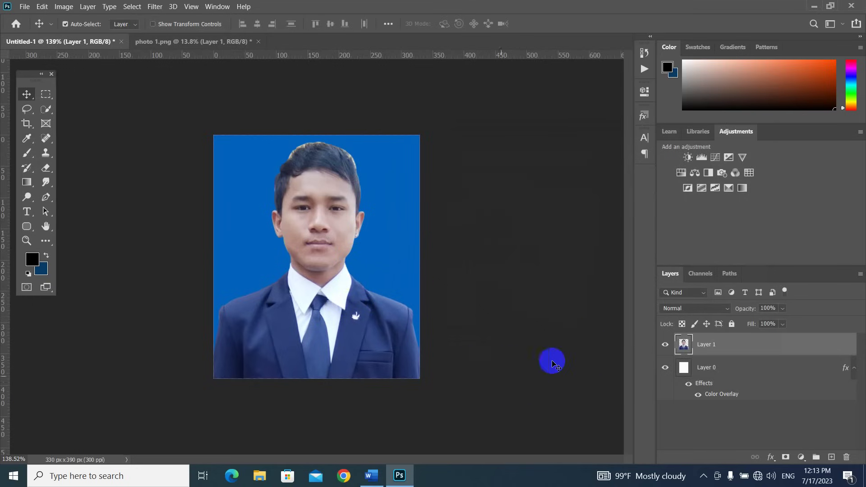
{"action": "left_click", "coordinate": [734, 368]}
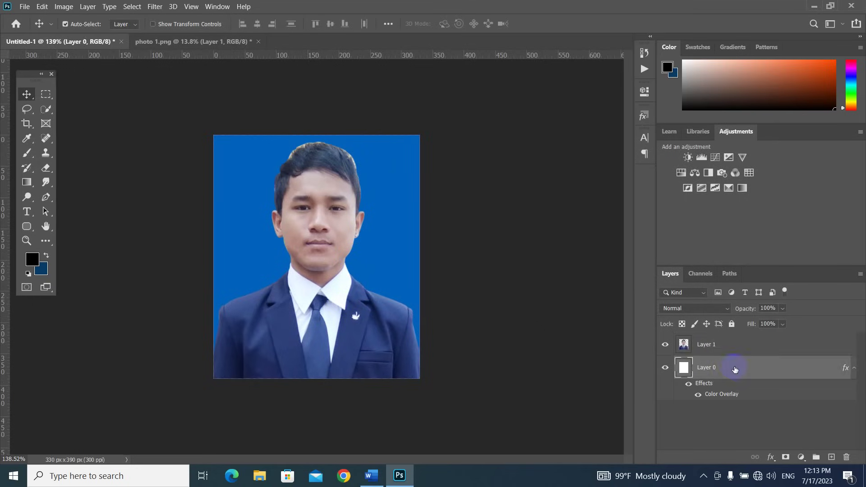
{"action": "right_click", "coordinate": [734, 369]}
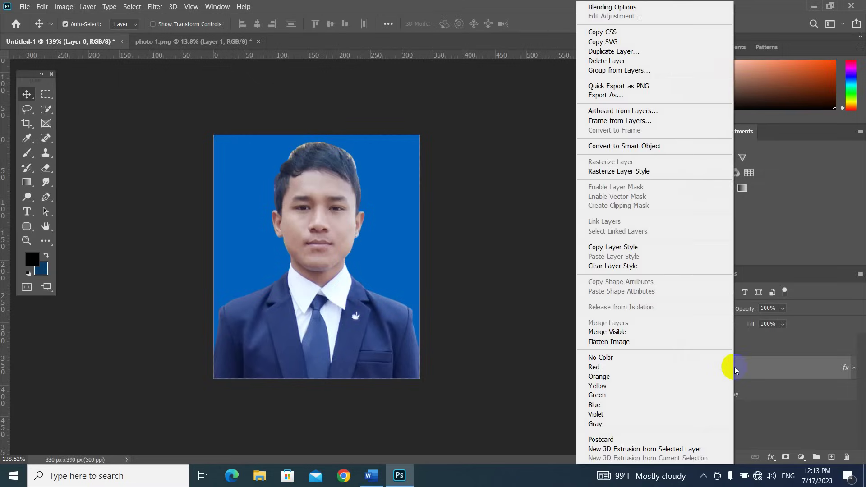
{"action": "left_click", "coordinate": [624, 344]}
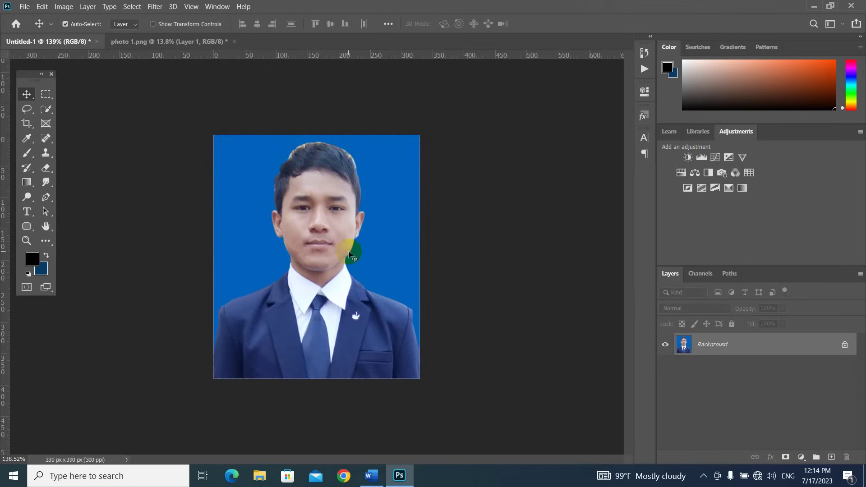
Step: Enlarge the canvas by a relative 0.1 inches in both width and height, adding a white border around the photo
{"action": "key", "text": "ctrl+alt+c"}
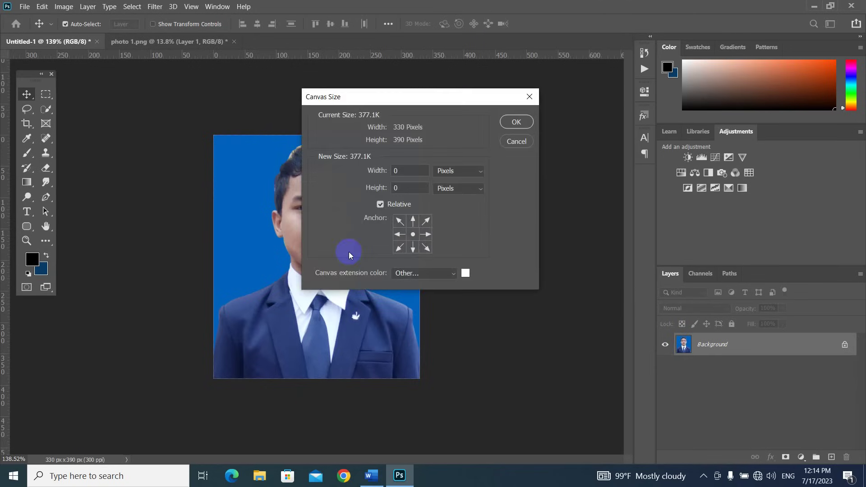
{"action": "left_click_drag", "start_coordinate": [424, 97], "coordinate": [490, 150]}
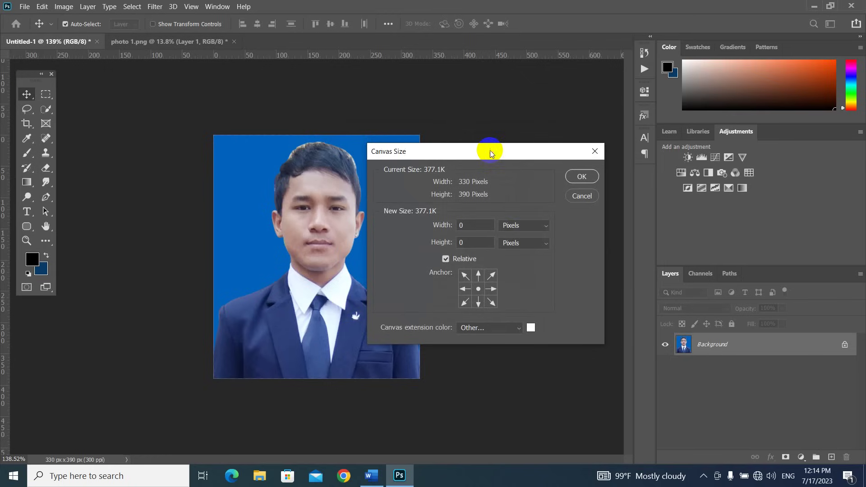
{"action": "left_click", "coordinate": [513, 226]}
{"action": "left_click", "coordinate": [521, 257]}
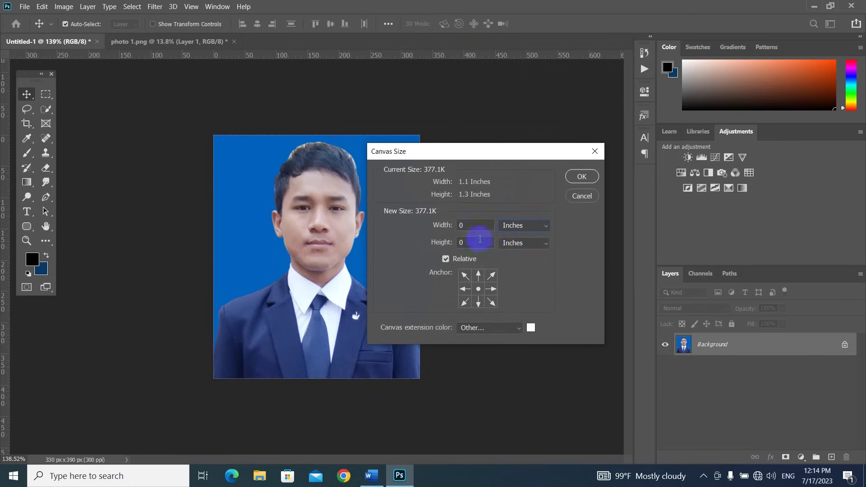
{"action": "left_click", "coordinate": [460, 225]}
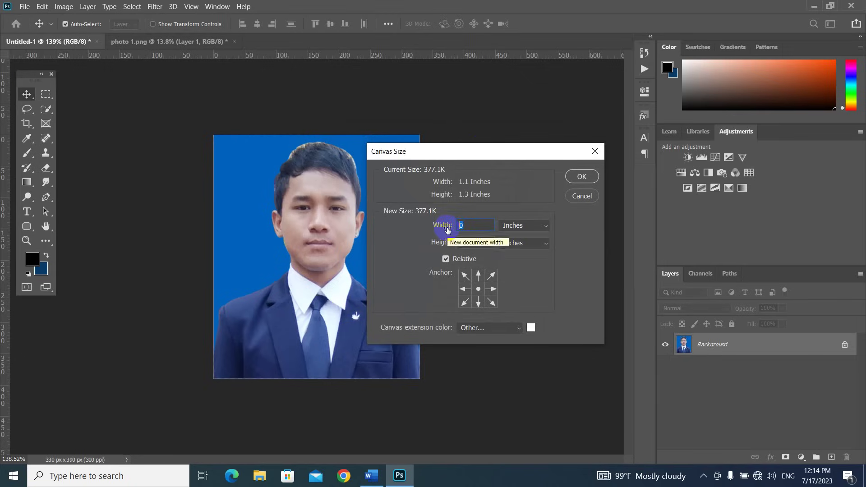
{"action": "type", "text": "0.1"}
{"action": "key", "text": "Tab"}
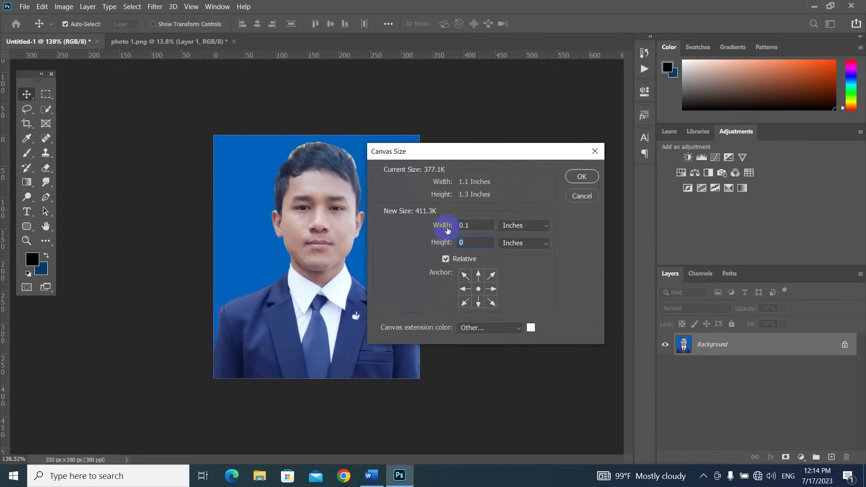
{"action": "type", "text": "0.1"}
{"action": "key", "text": "Return"}
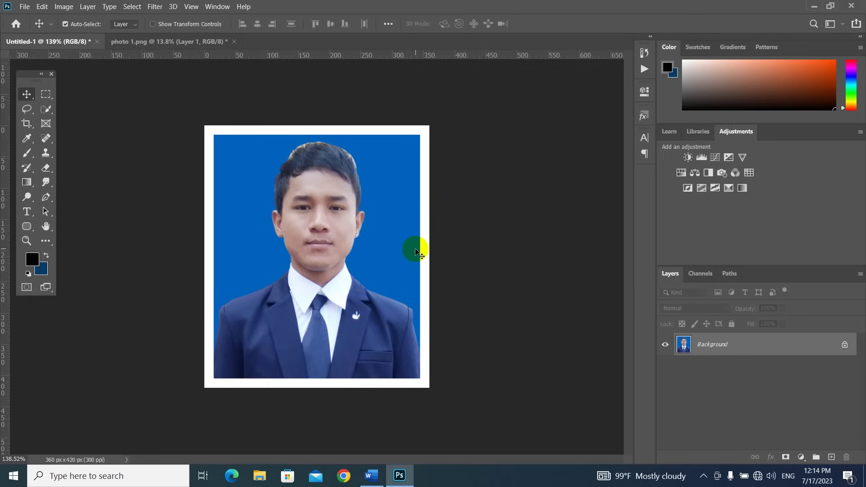
Step: Select the whole canvas and stroke its edge with a 2 px black line, centred, at 100% opacity
{"action": "key", "text": "ctrl+a"}
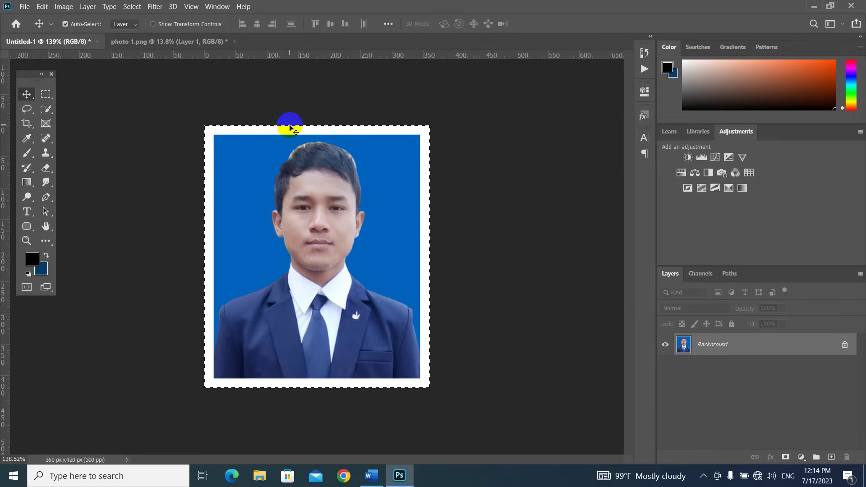
{"action": "left_click", "coordinate": [42, 6]}
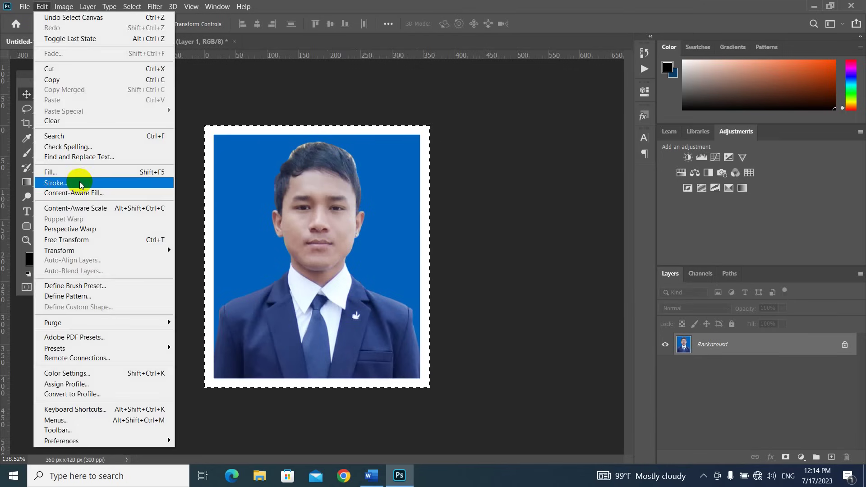
{"action": "left_click", "coordinate": [302, 177]}
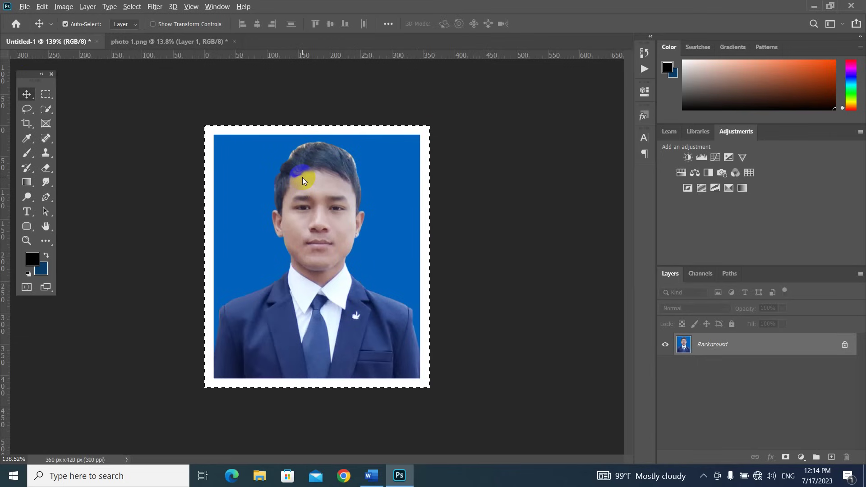
{"action": "key", "text": "alt+e"}
{"action": "key", "text": "s"}
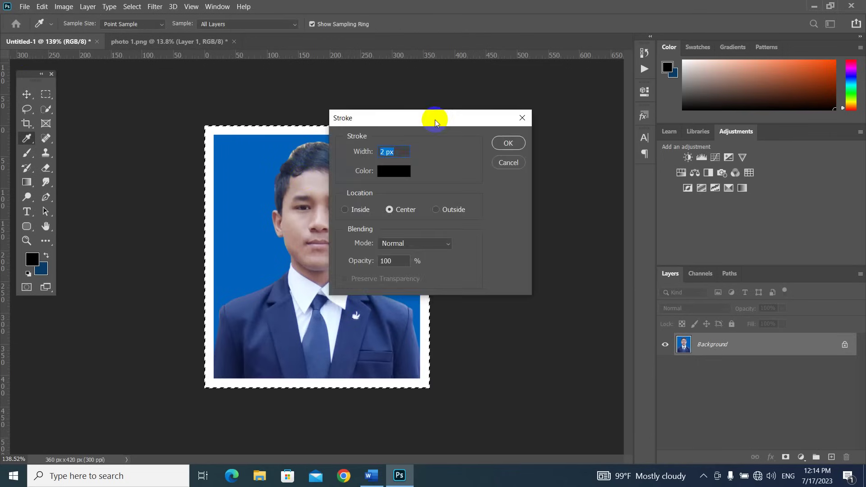
{"action": "left_click_drag", "start_coordinate": [434, 120], "coordinate": [499, 137]}
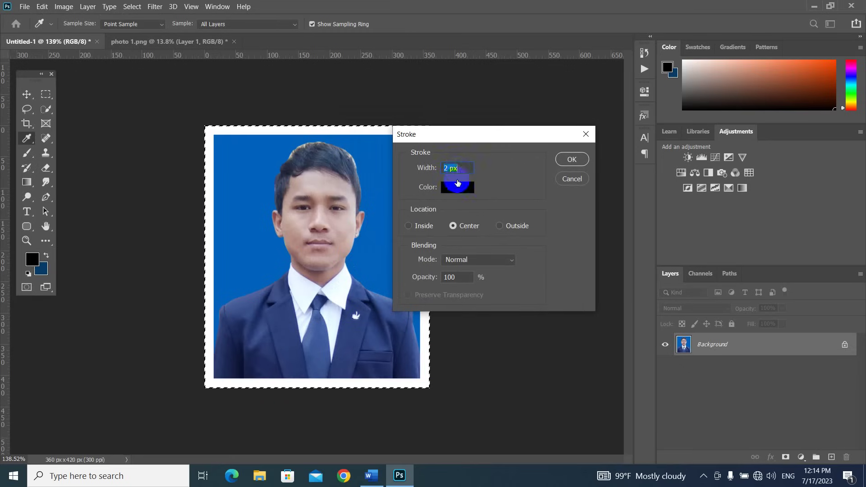
{"action": "left_click", "coordinate": [457, 186]}
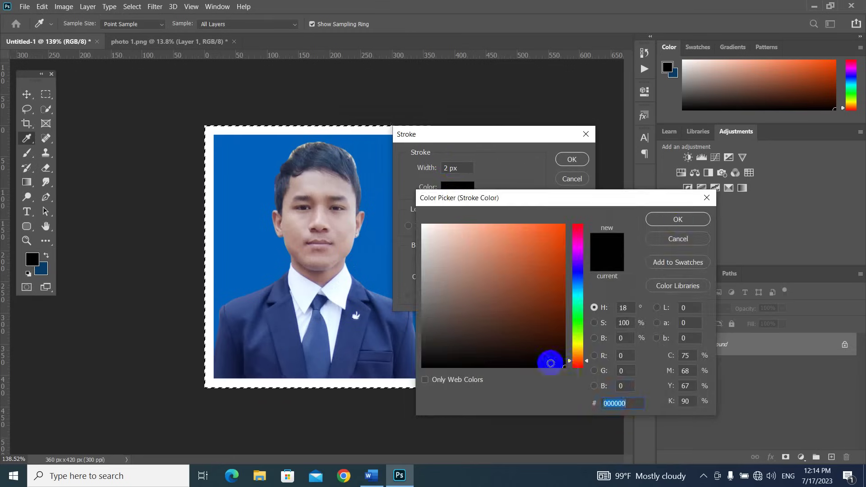
{"action": "left_click", "coordinate": [678, 219]}
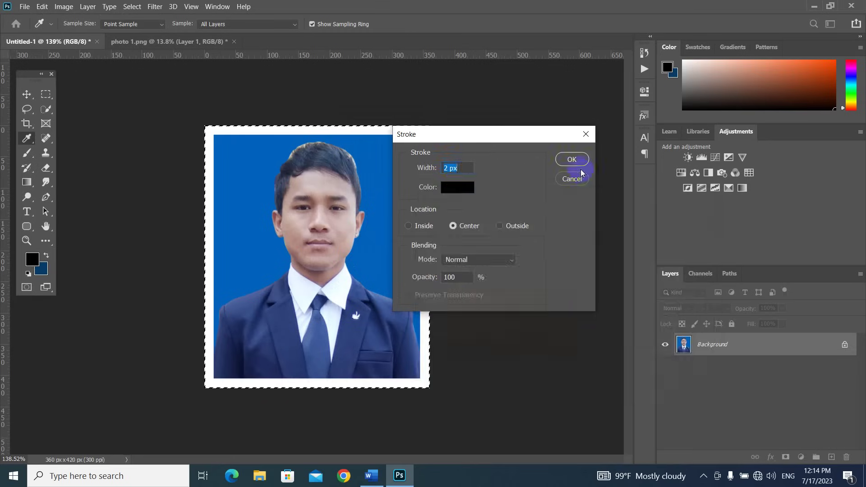
{"action": "left_click", "coordinate": [572, 159]}
{"action": "key", "text": "v"}
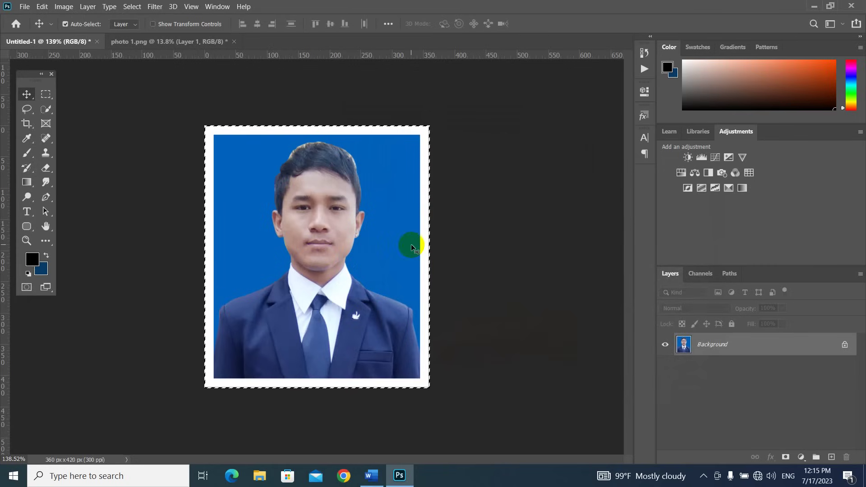
Step: Deselect the canvas and create a new document from the Portrait, 4 x 6 photo preset at 300 ppi with a white background
{"action": "key", "text": "ctrl+d"}
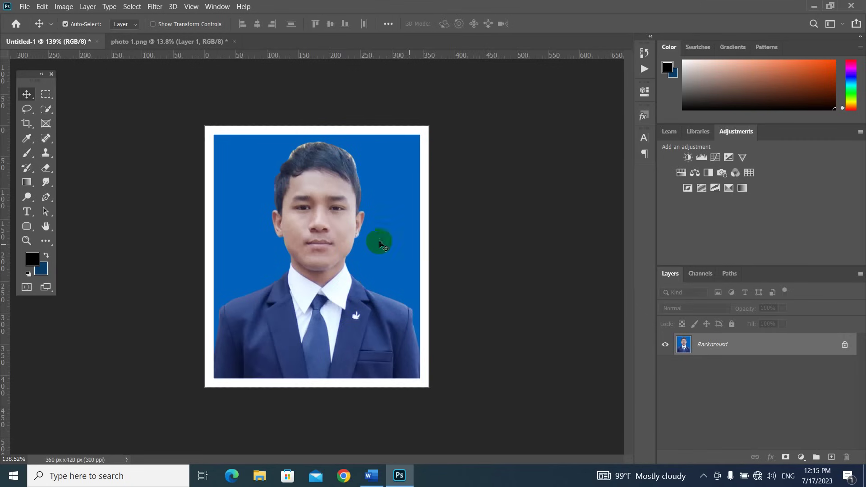
{"action": "left_click", "coordinate": [25, 7]}
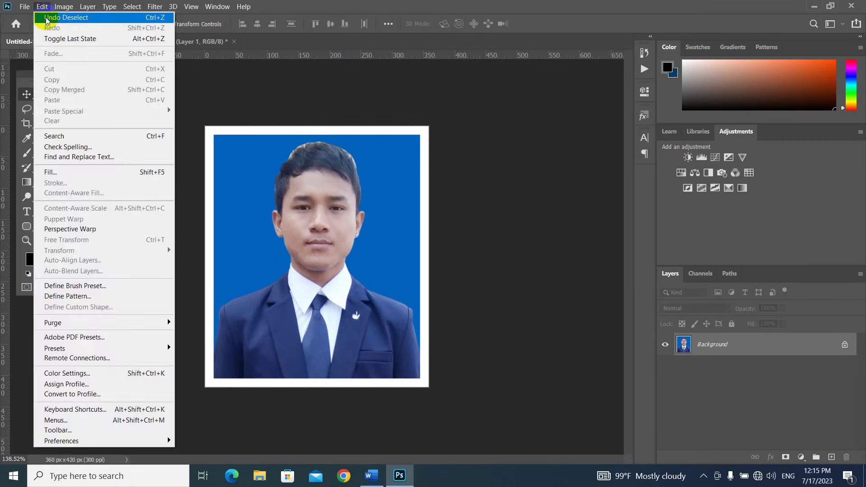
{"action": "left_click", "coordinate": [34, 17]}
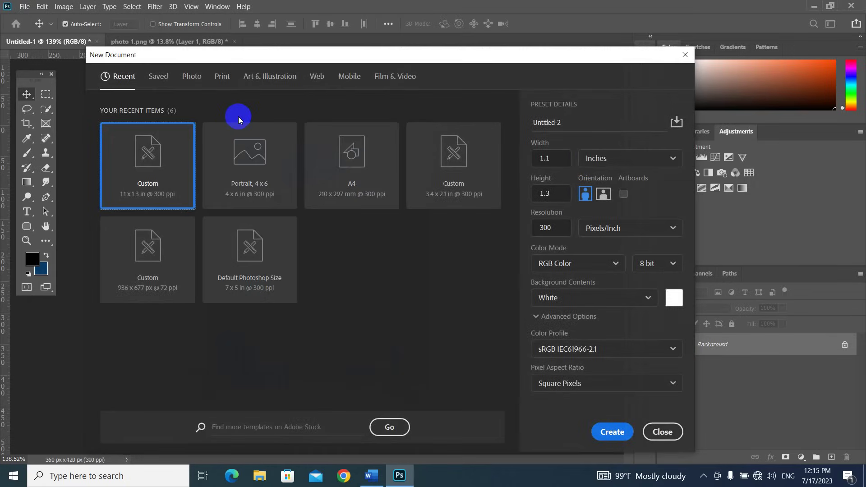
{"action": "left_click", "coordinate": [195, 80]}
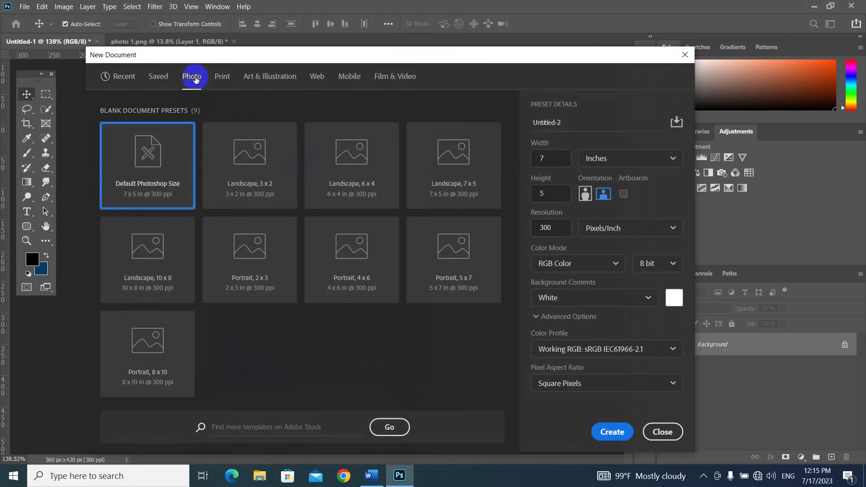
{"action": "left_click", "coordinate": [358, 272]}
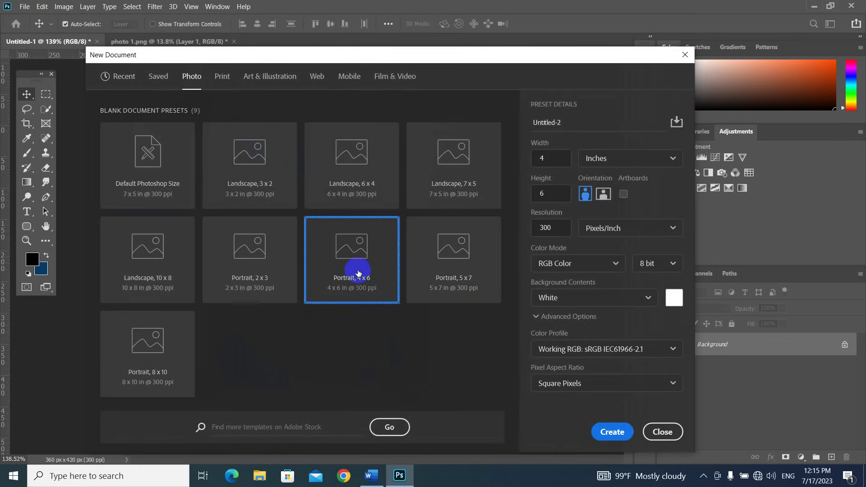
{"action": "left_click", "coordinate": [612, 433]}
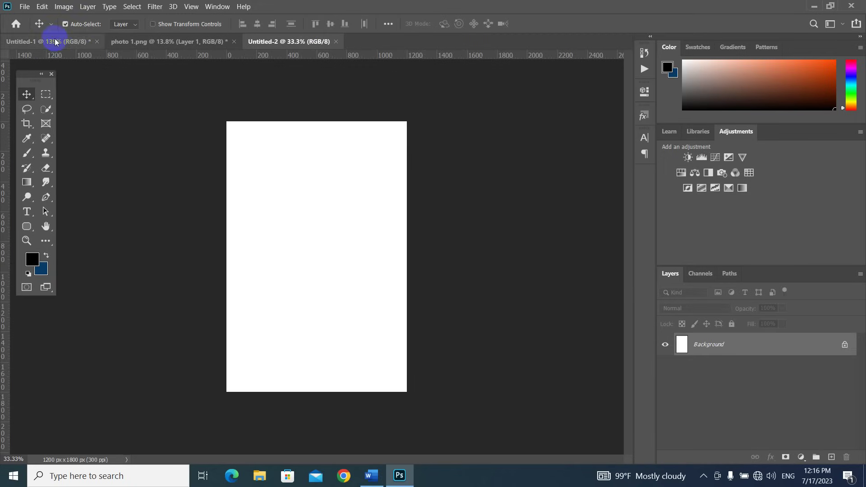
Step: Copy the finished ID photo from Untitled-1 into the 4 x 6 document and place it in the page's upper-left corner
{"action": "left_click_drag", "start_coordinate": [55, 42], "coordinate": [97, 177]}
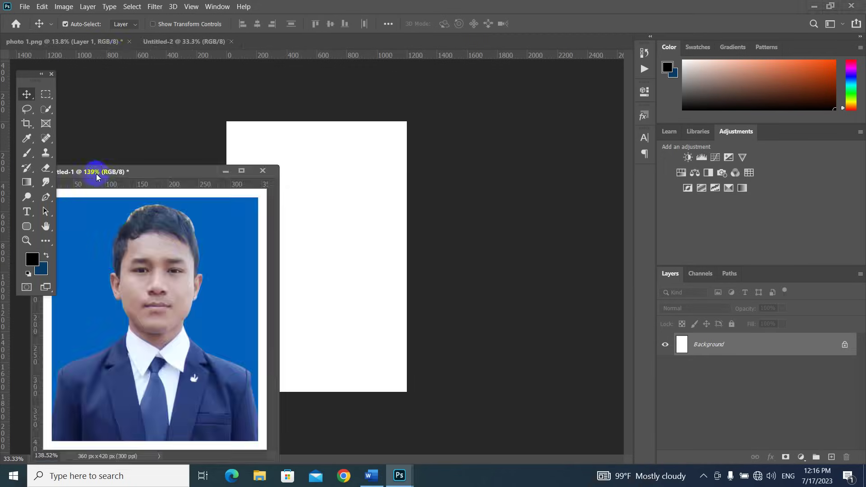
{"action": "left_click", "coordinate": [181, 237]}
{"action": "left_click_drag", "start_coordinate": [182, 231], "coordinate": [309, 170]}
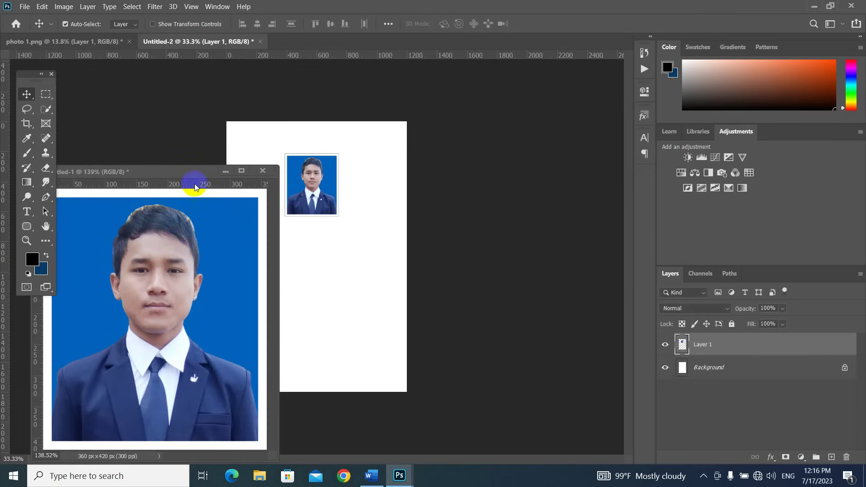
{"action": "left_click_drag", "start_coordinate": [187, 172], "coordinate": [270, 43]}
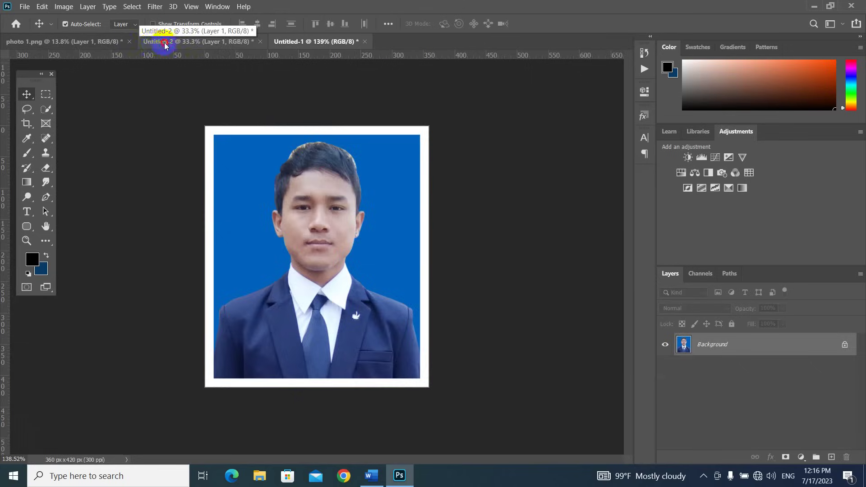
{"action": "left_click", "coordinate": [180, 42]}
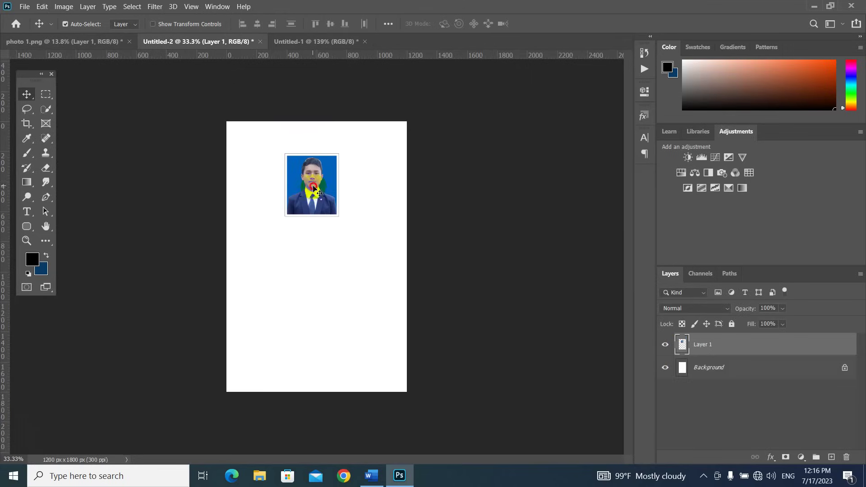
{"action": "left_click_drag", "start_coordinate": [316, 192], "coordinate": [257, 158]}
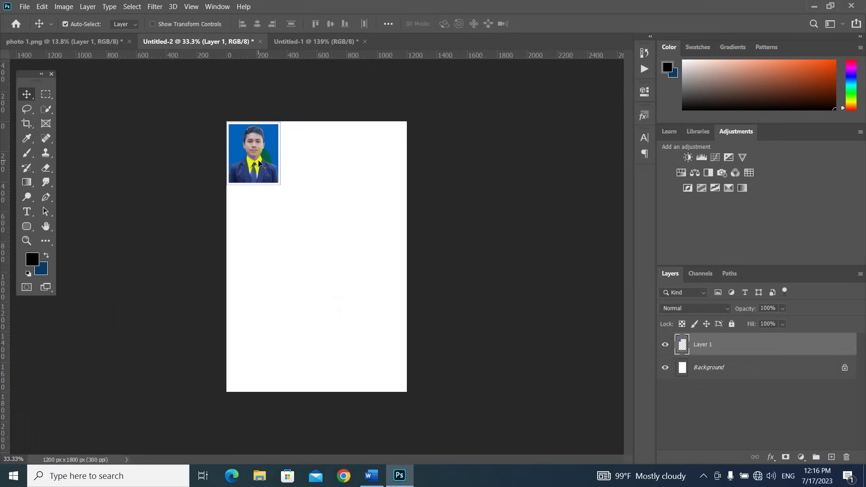
Step: Duplicate the photo twice to the right, forming a top row of three photos with small gaps between them
{"action": "left_click_drag", "start_coordinate": [259, 161], "coordinate": [314, 162]}
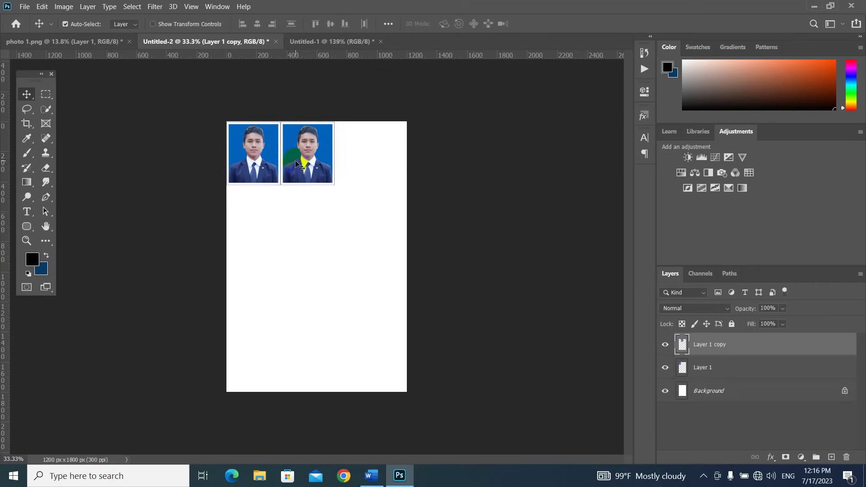
{"action": "key", "text": "shift+Right"}
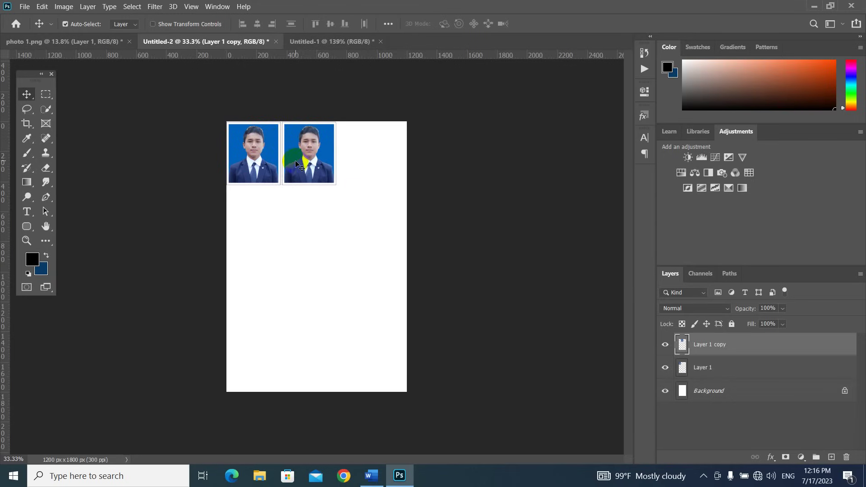
{"action": "left_click_drag", "start_coordinate": [309, 156], "coordinate": [364, 161]}
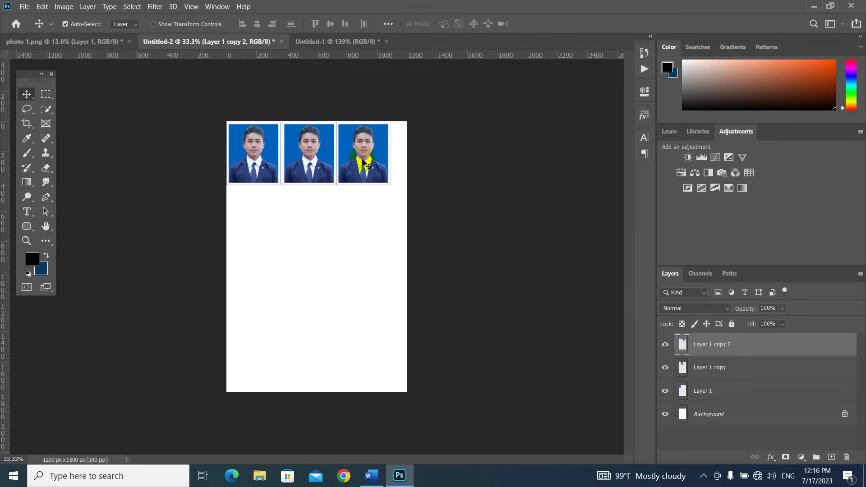
{"action": "key", "text": "shift+Right"}
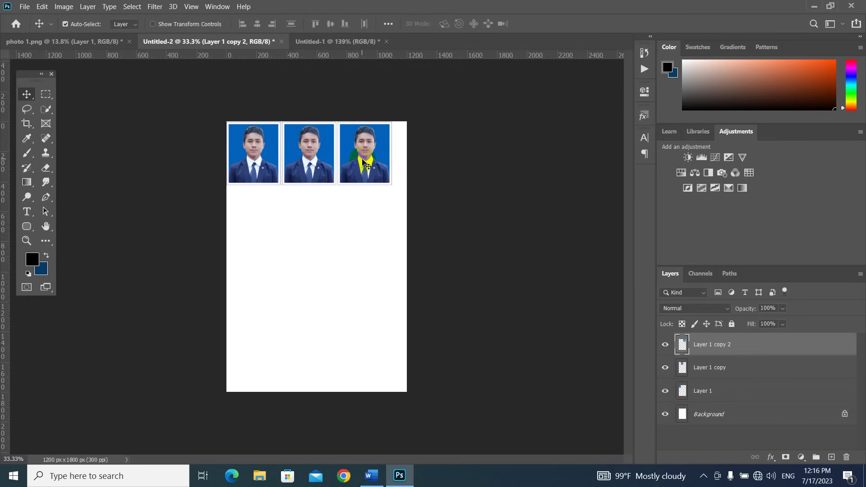
Step: Merge the three photo layers of the top row into a single layer
{"action": "scroll", "coordinate": [284, 144], "scroll_direction": "up", "scroll_amount": 2}
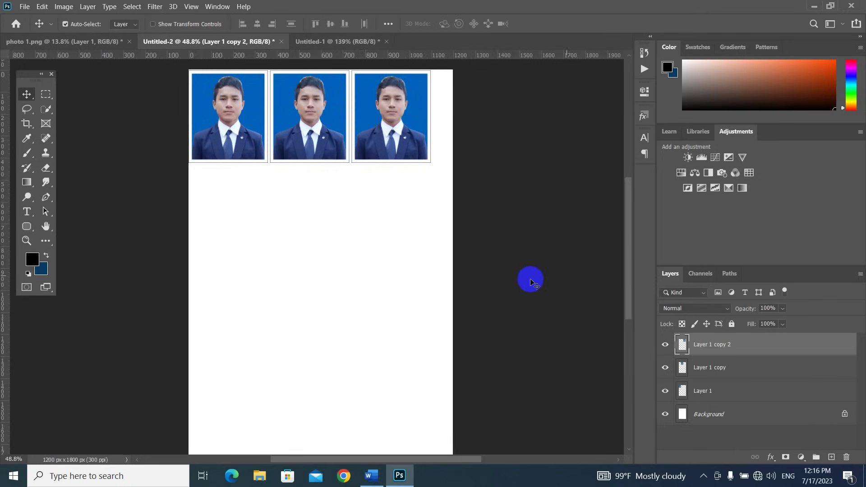
{"action": "scroll", "coordinate": [360, 210], "scroll_direction": "up", "scroll_amount": 1}
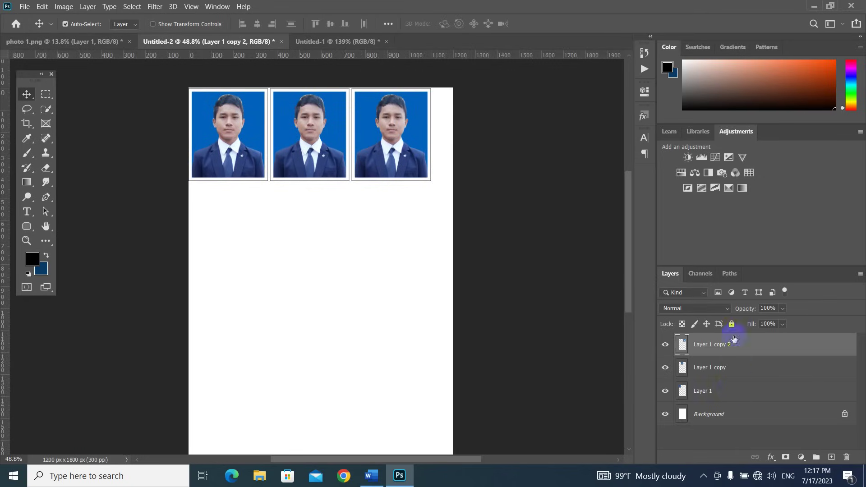
{"action": "left_click", "coordinate": [728, 393], "text": "shift"}
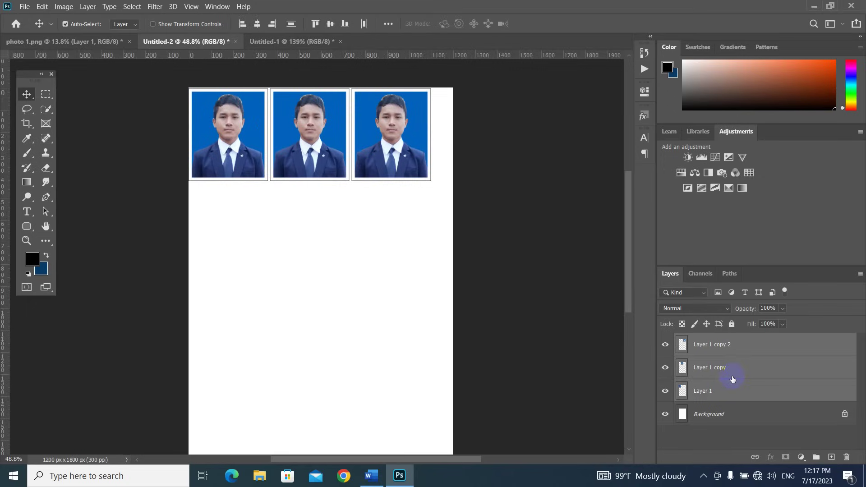
{"action": "key", "text": "ctrl"}
{"action": "key", "text": "ctrl+e"}
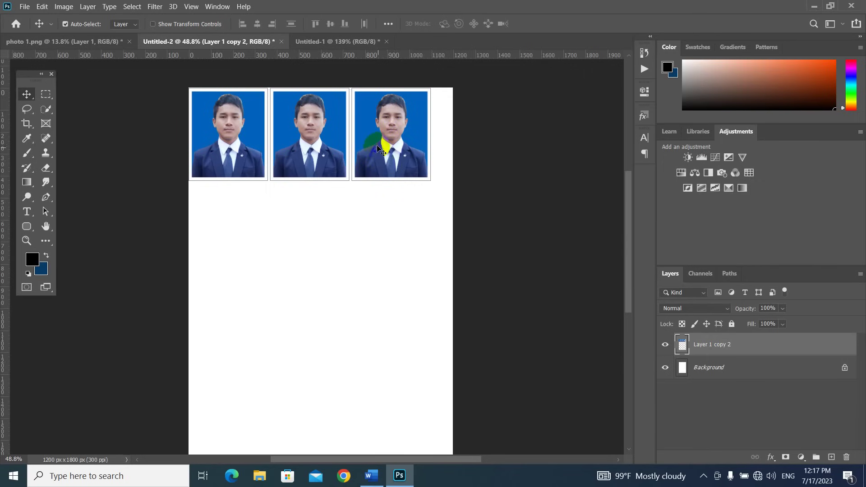
Step: Duplicate the row of three photos directly below itself, leaving a small gap between the two rows
{"action": "key", "text": "alt"}
{"action": "left_click_drag", "start_coordinate": [377, 147], "coordinate": [377, 241]}
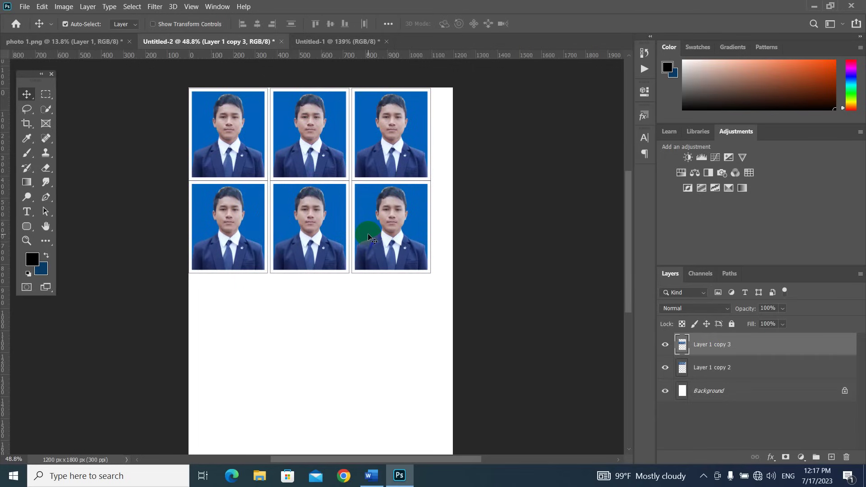
{"action": "key", "text": "shift+Down"}
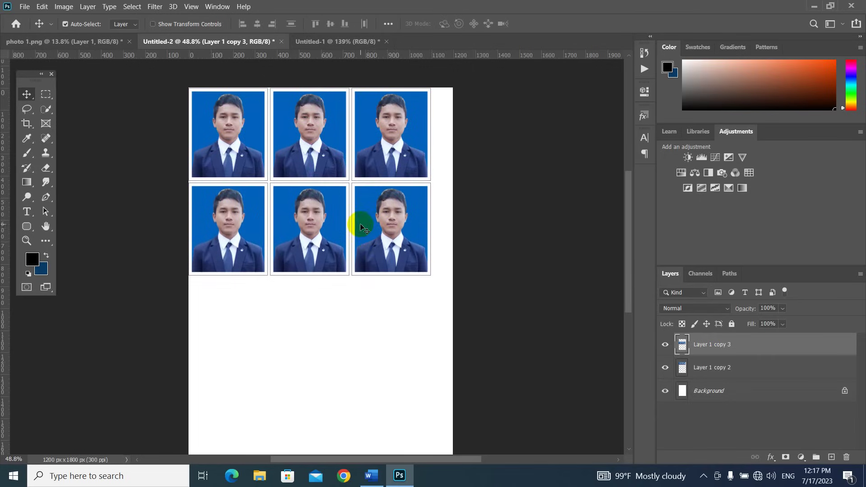
Step: Duplicate both photo rows together below the existing ones, leaving a small gap, to make four rows of three photos
{"action": "left_click", "coordinate": [727, 367], "text": "shift"}
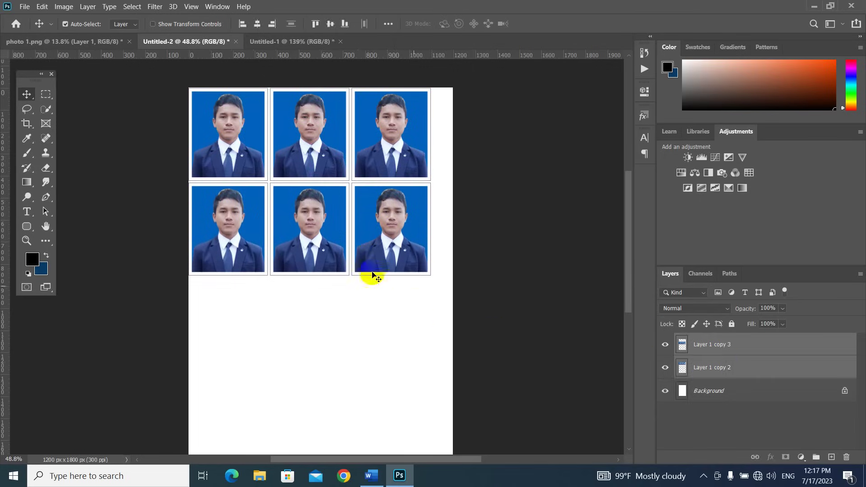
{"action": "left_click_drag", "start_coordinate": [384, 234], "coordinate": [381, 405]}
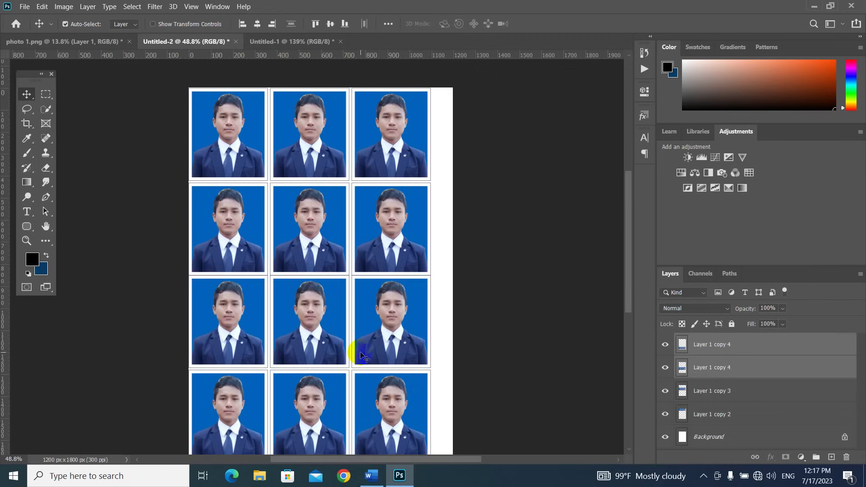
{"action": "key", "text": "shift+Down"}
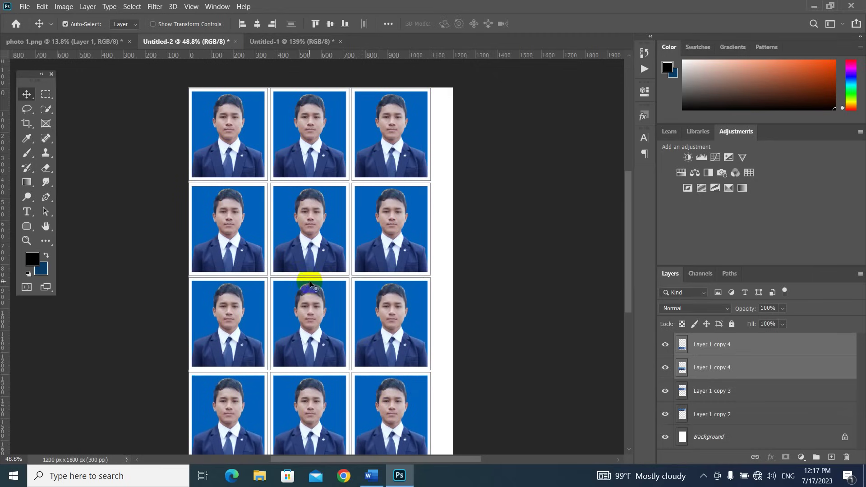
Step: Merge the four photo row layers into one layer, keeping the white Background layer separate
{"action": "scroll", "coordinate": [326, 277], "scroll_direction": "down", "scroll_amount": 2}
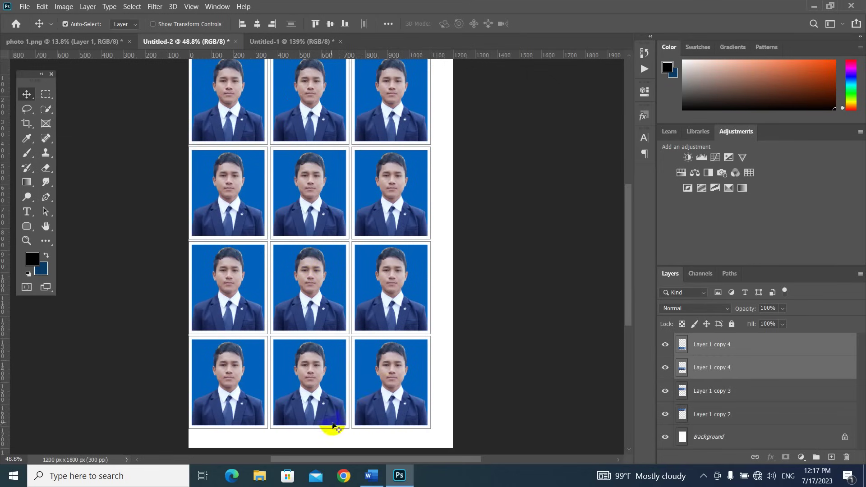
{"action": "scroll", "coordinate": [369, 187], "scroll_direction": "up", "scroll_amount": 2}
{"action": "scroll", "coordinate": [373, 187], "scroll_direction": "down", "scroll_amount": 2}
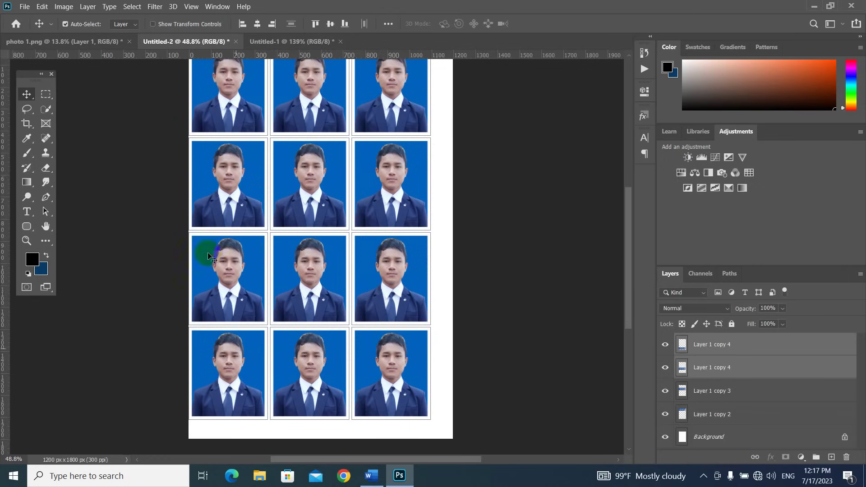
{"action": "left_click", "coordinate": [751, 348]}
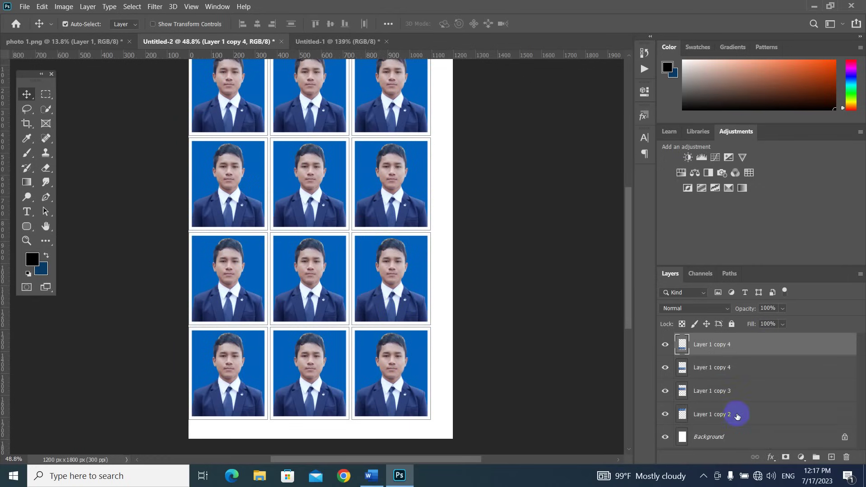
{"action": "left_click", "coordinate": [737, 416], "text": "shift"}
{"action": "left_click", "coordinate": [746, 346]}
{"action": "left_click", "coordinate": [740, 418], "text": "shift"}
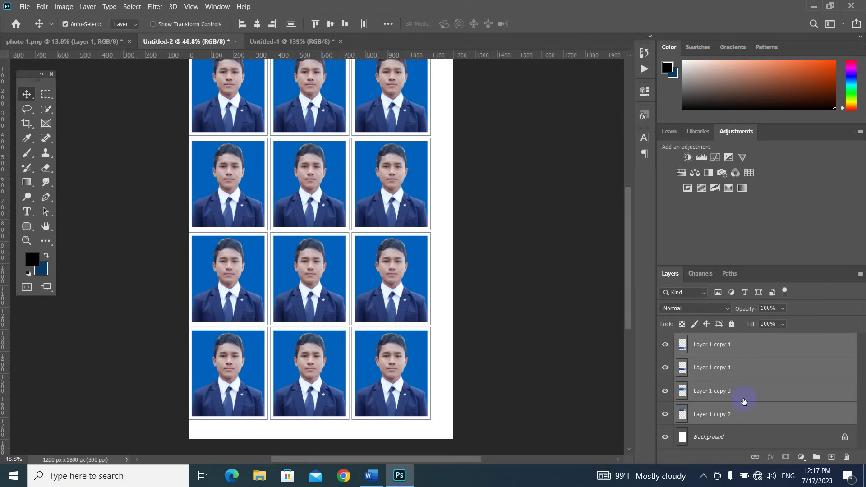
{"action": "key", "text": "ctrl+e"}
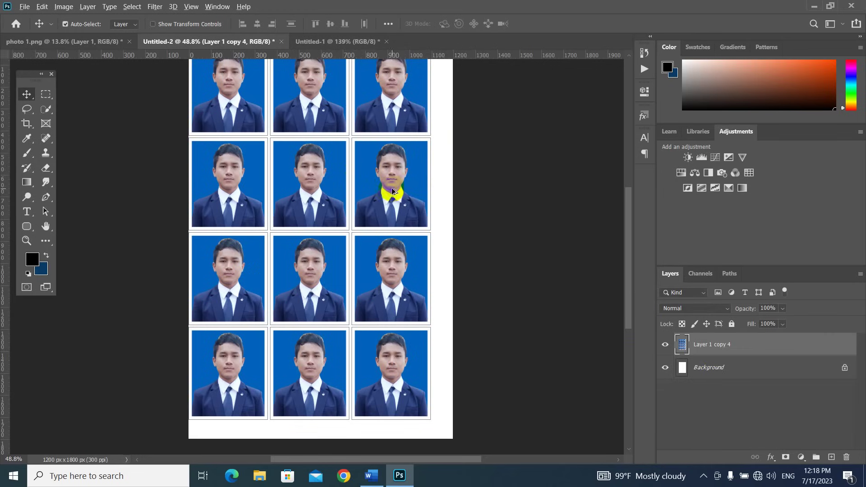
Step: Align the merged photo grid with the Background layer so that it is centred horizontally and vertically on the page
{"action": "scroll", "coordinate": [392, 191], "scroll_direction": "down", "scroll_amount": 1}
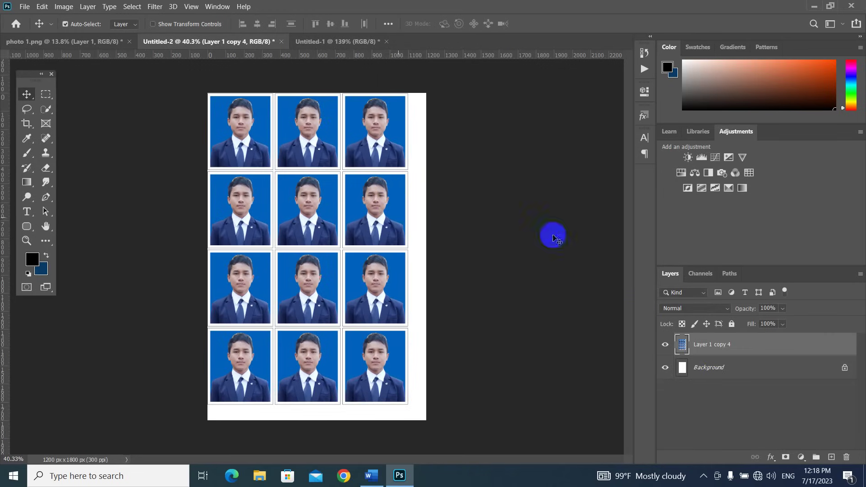
{"action": "left_click", "coordinate": [720, 369], "text": "ctrl"}
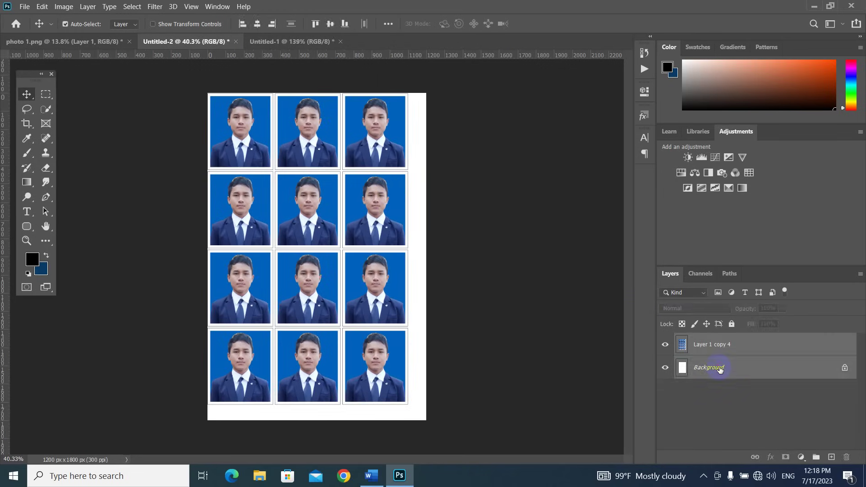
{"action": "left_click", "coordinate": [259, 26]}
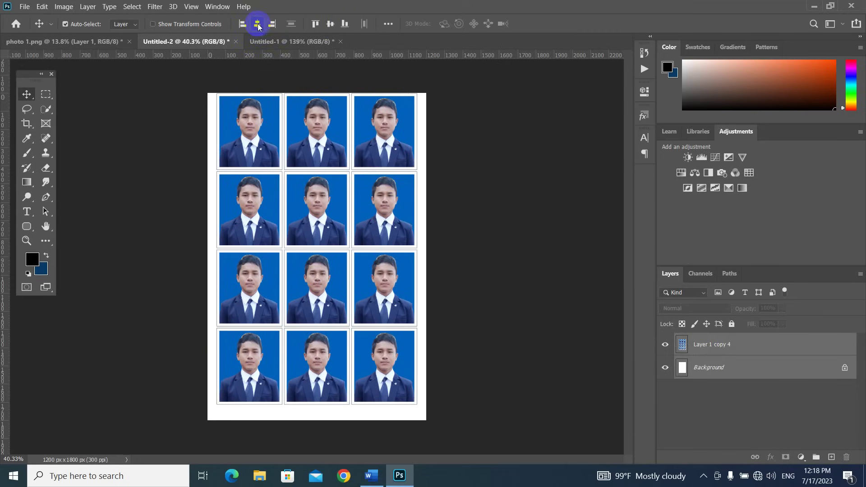
{"action": "left_click", "coordinate": [332, 26]}
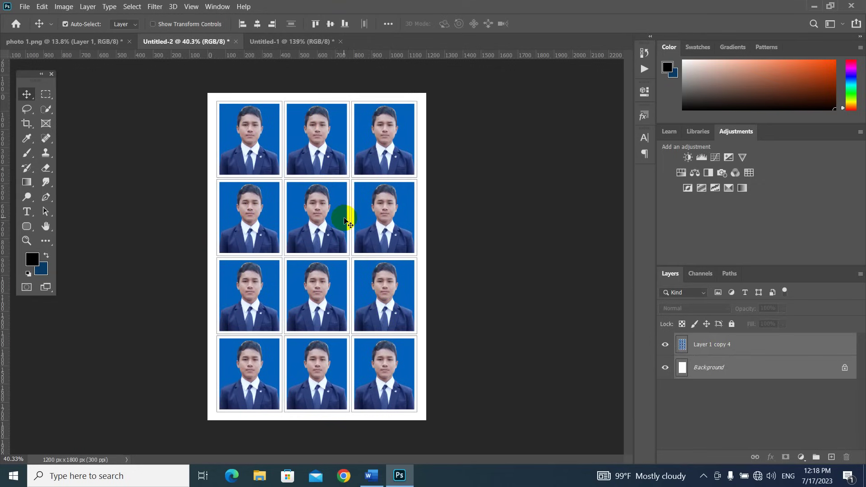
{"action": "scroll", "coordinate": [344, 221], "scroll_direction": "up", "scroll_amount": 1}
{"action": "scroll", "coordinate": [343, 221], "scroll_direction": "down", "scroll_amount": 1}
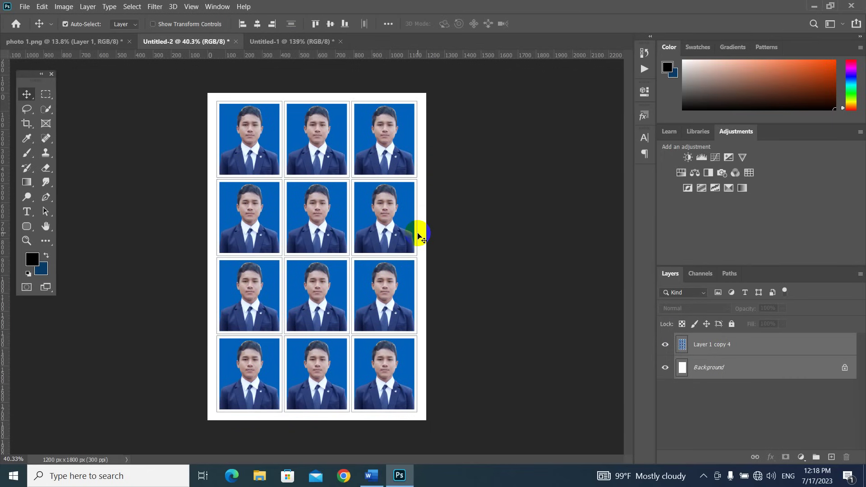
Step: Preview the photo sheet in the print settings with Microsoft Print to PDF and one copy, and close them without printing
{"action": "key", "text": "ctrl"}
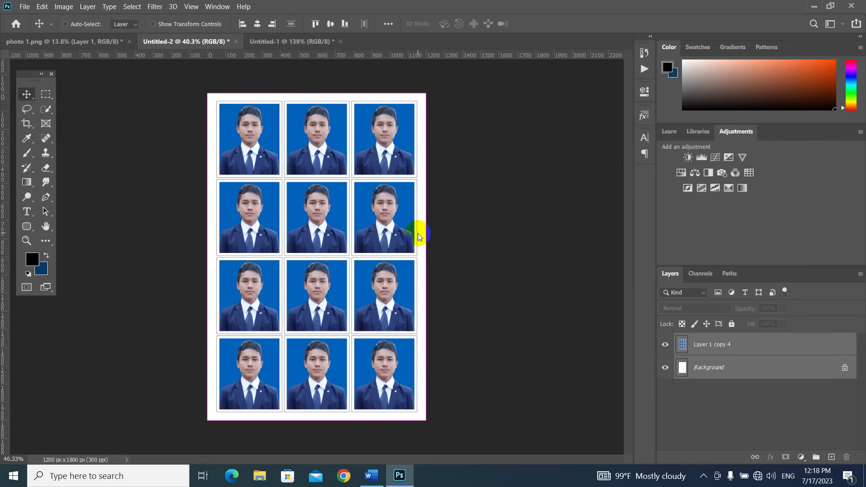
{"action": "key", "text": "ctrl+p"}
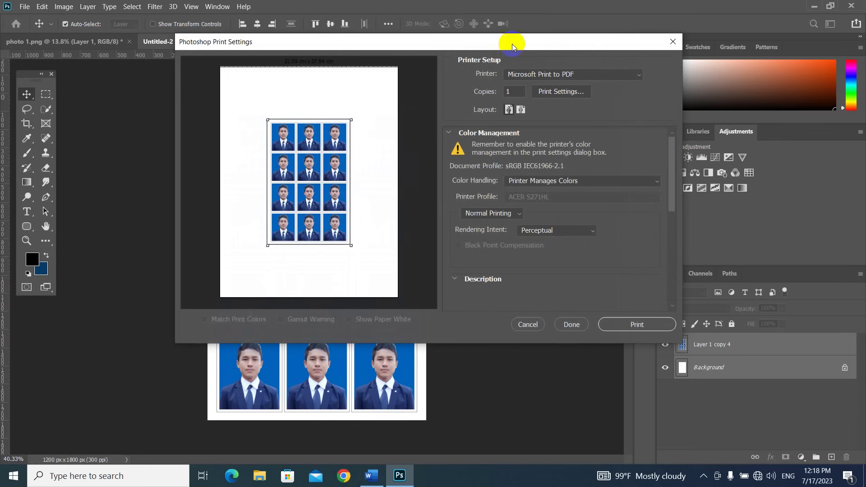
{"action": "left_click_drag", "start_coordinate": [512, 44], "coordinate": [490, 78]}
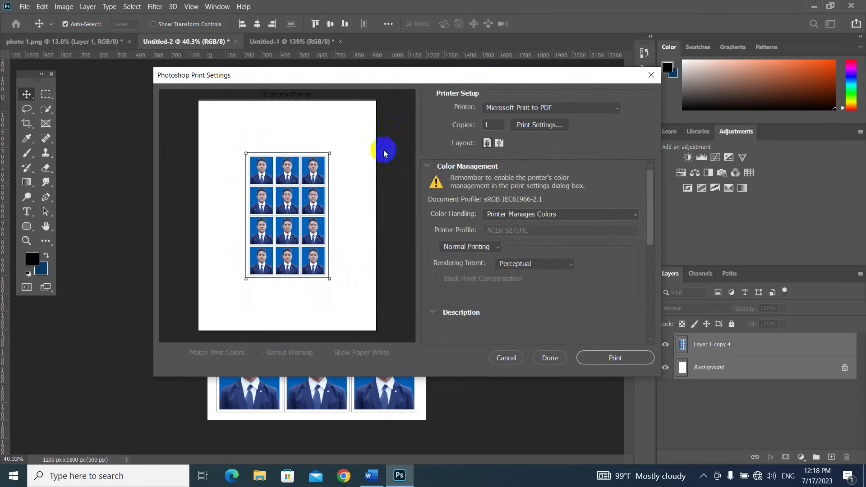
{"action": "left_click", "coordinate": [507, 359]}
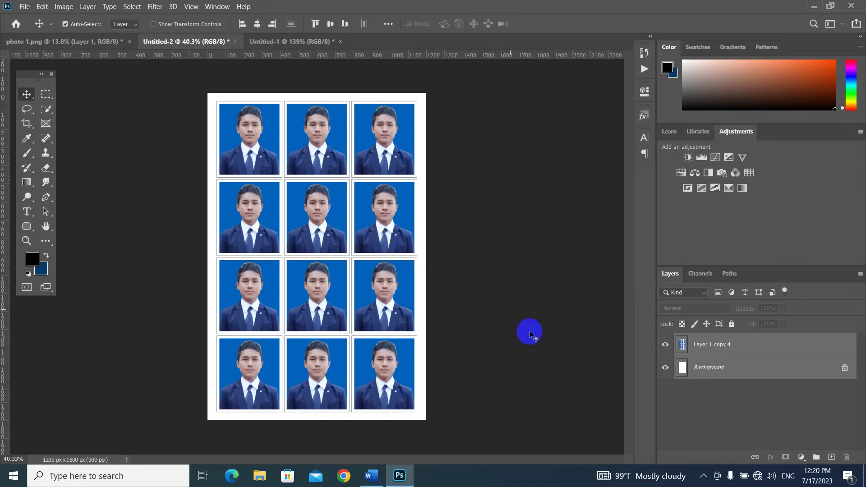
{"action": "left_click", "coordinate": [704, 477]}
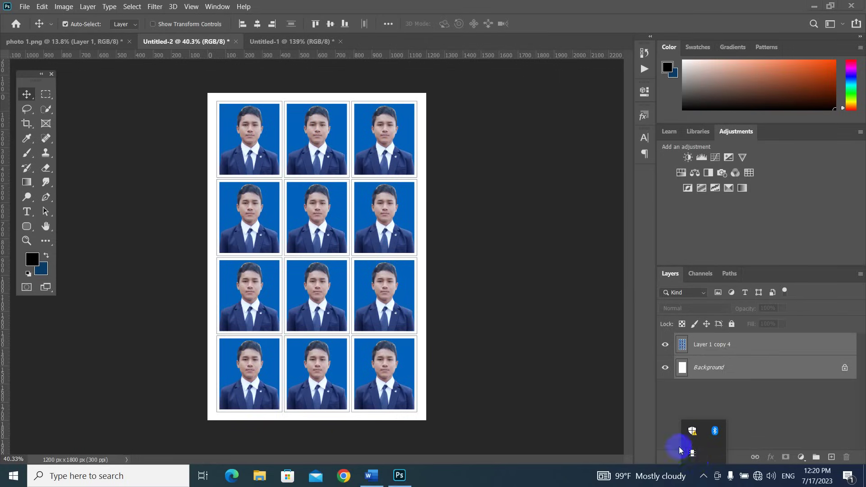